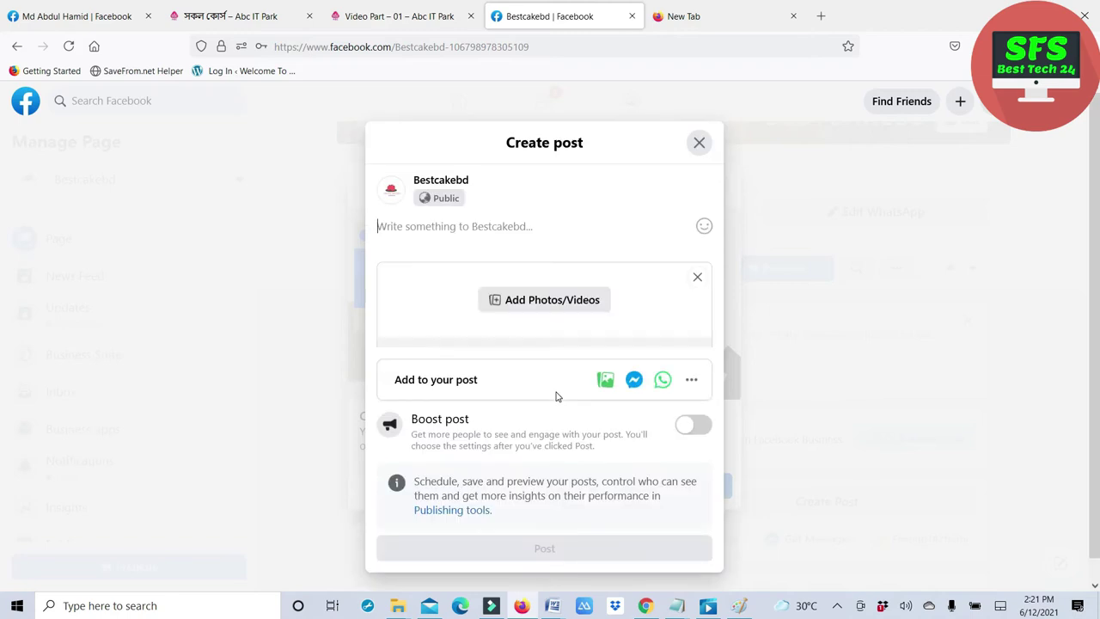
- Publish 'Test post' with the Best CAKEBD (2) image attached, skipping the WhatsApp button
type("Test post")
left_click(512, 311)
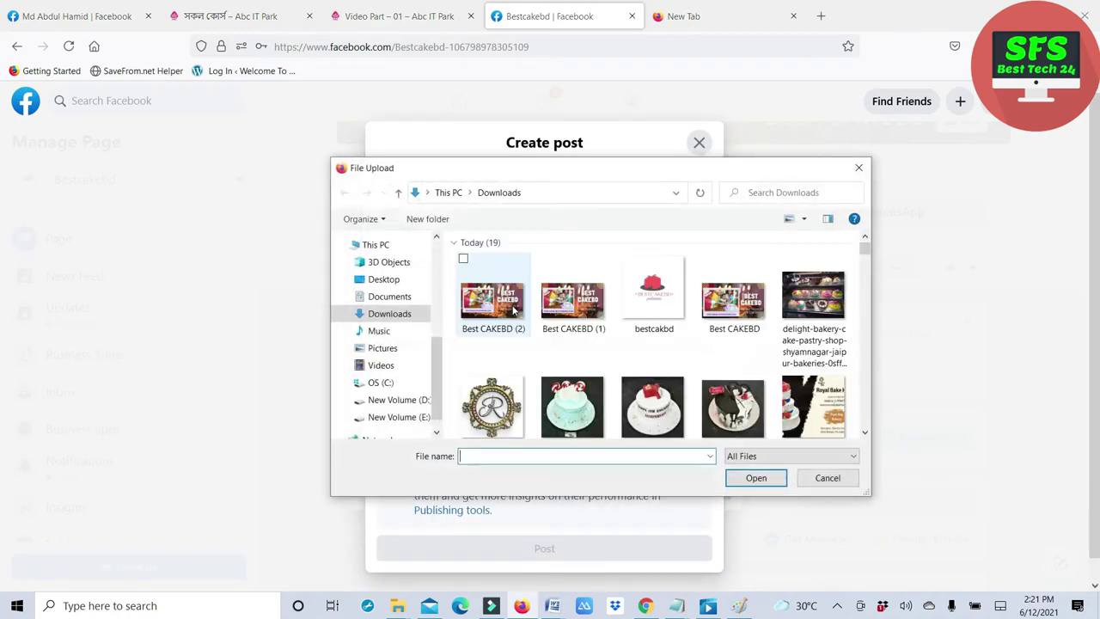
left_click(494, 305)
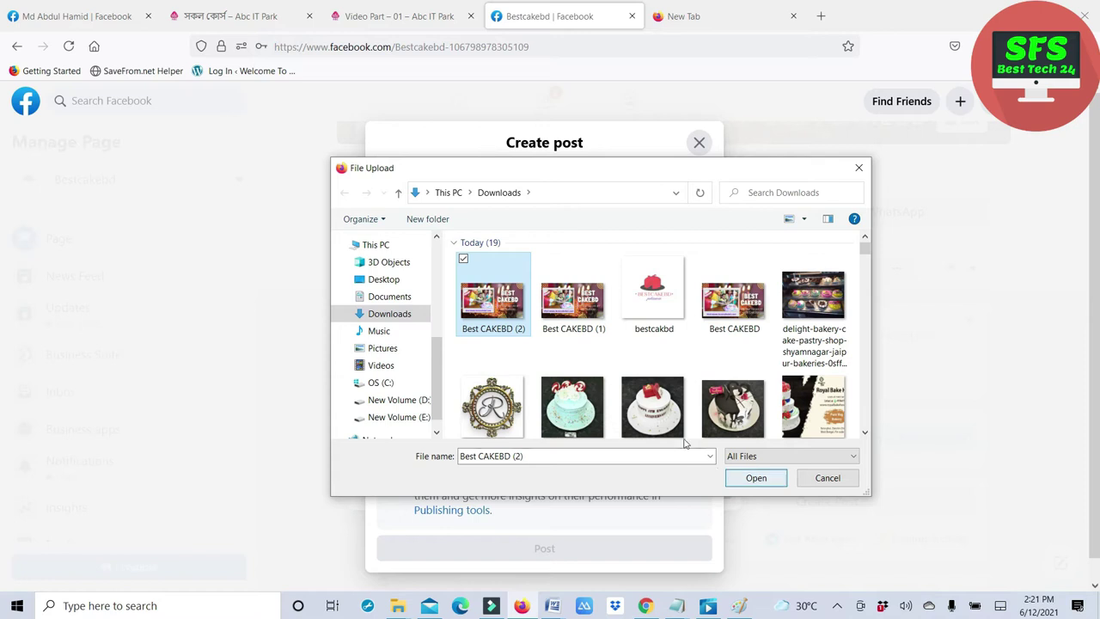
left_click(738, 478)
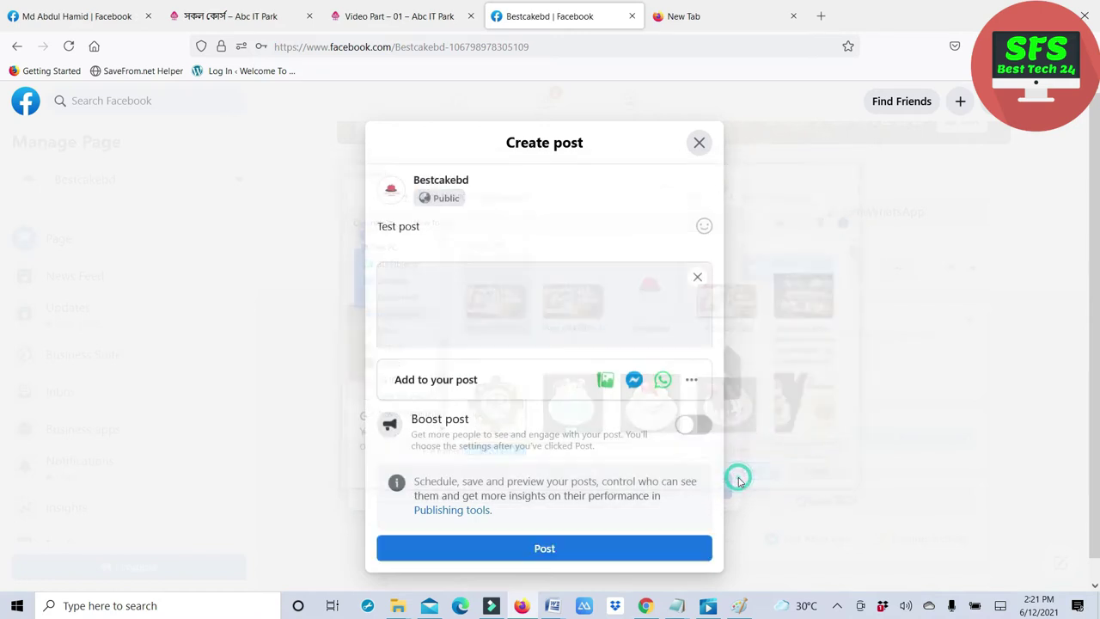
left_click(545, 553)
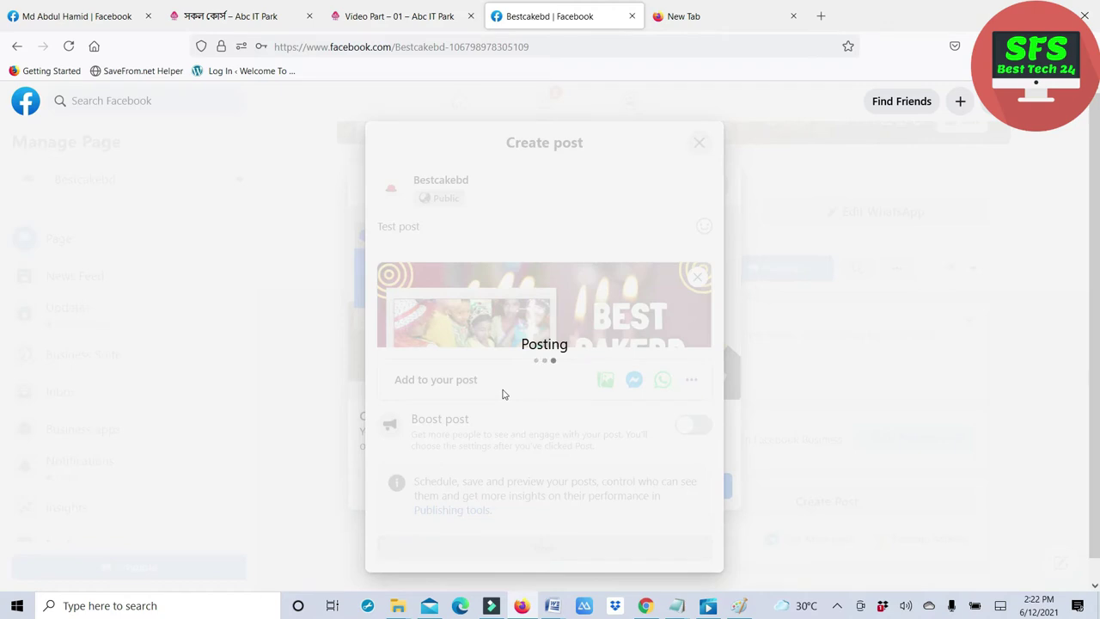
left_click(591, 488)
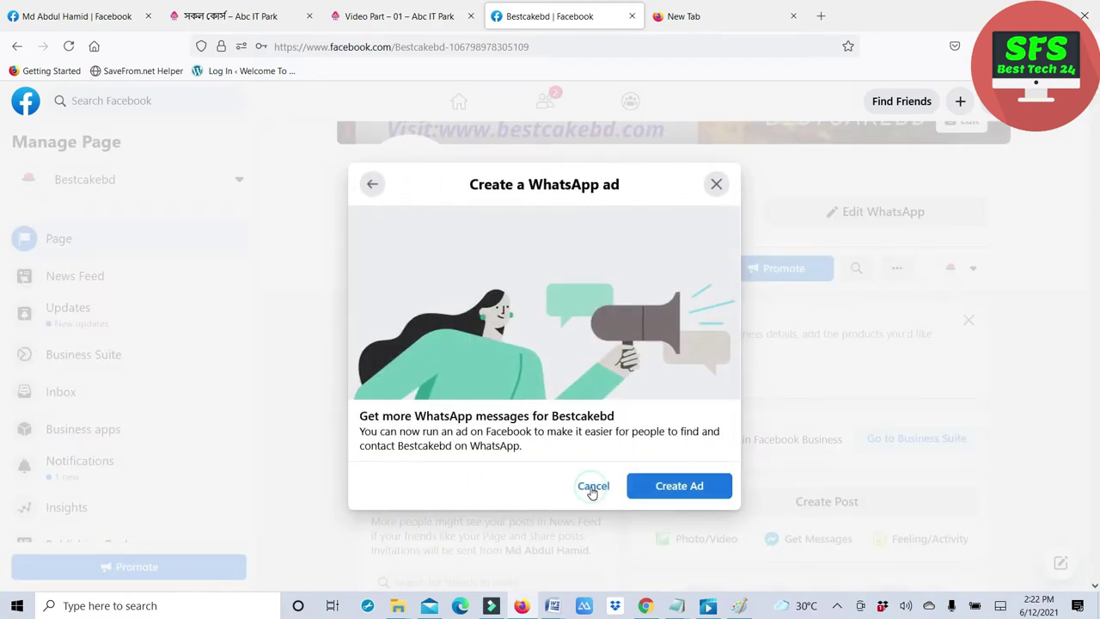
- Decline the WhatsApp ad and dismiss the WhatsApp Business suggestion
left_click(592, 490)
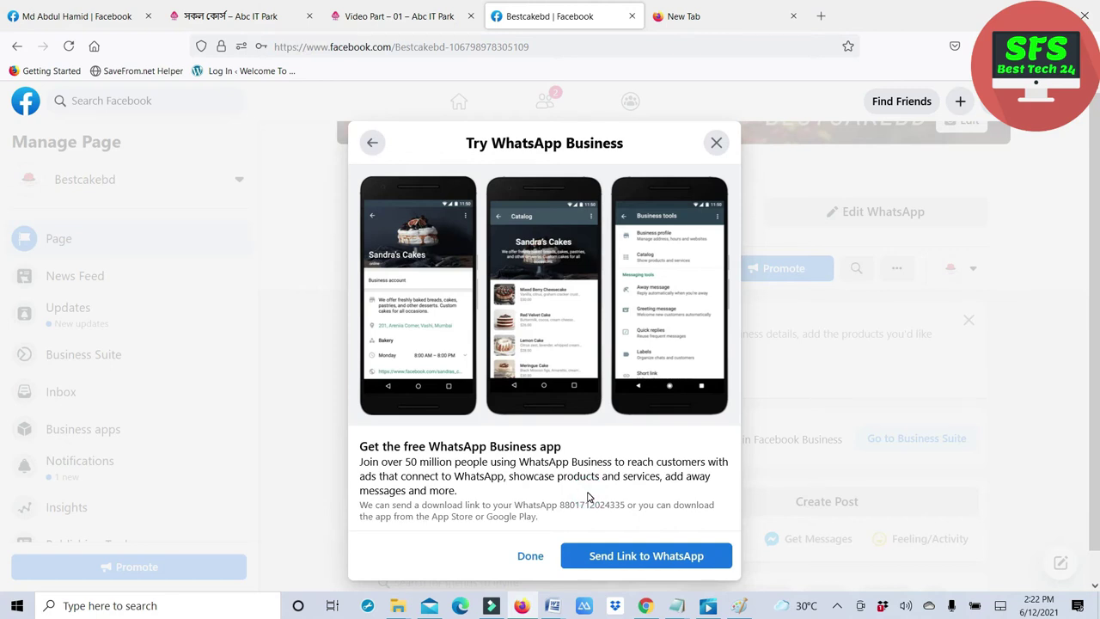
left_click(528, 555)
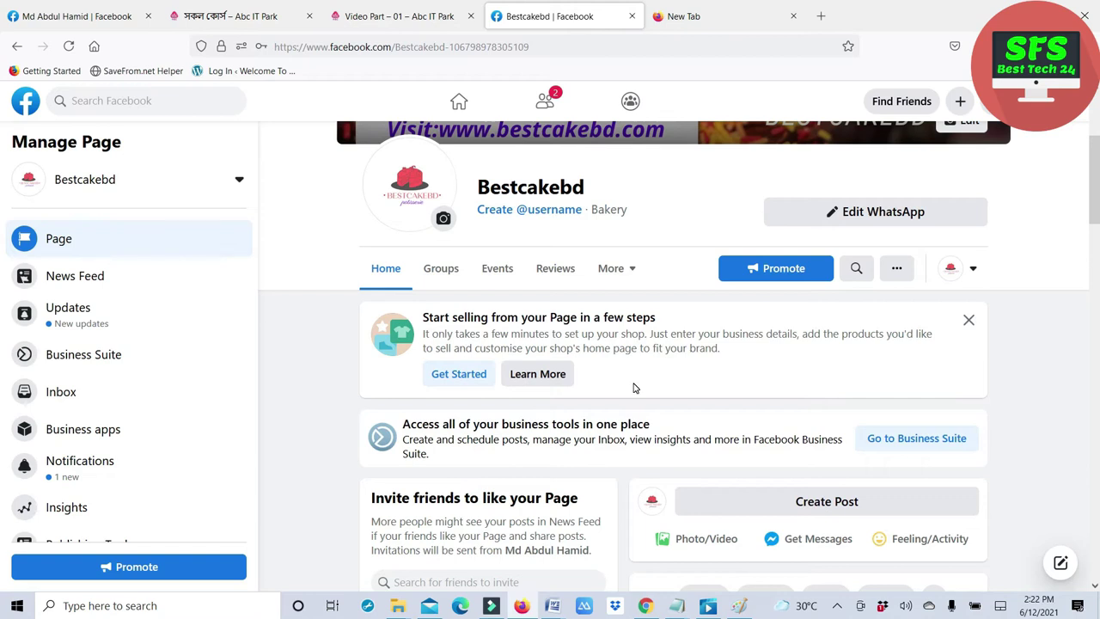
scroll(634, 389, "up", 3)
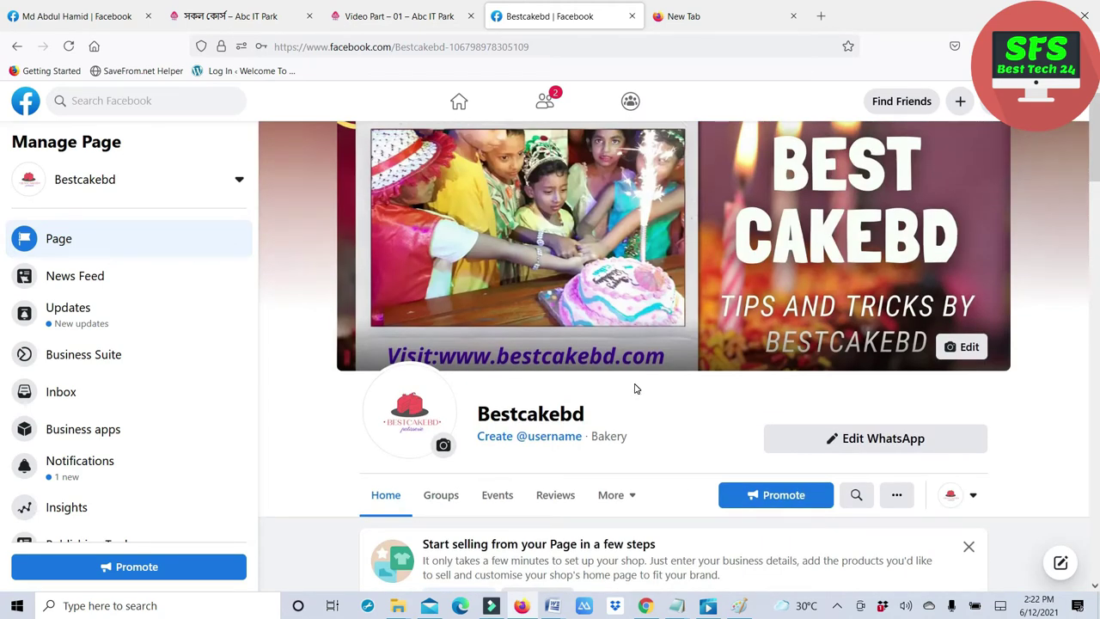
- Scroll through the Bestcakebd page to review its About details and the Manage Page sidebar
scroll(634, 389, "down", 9)
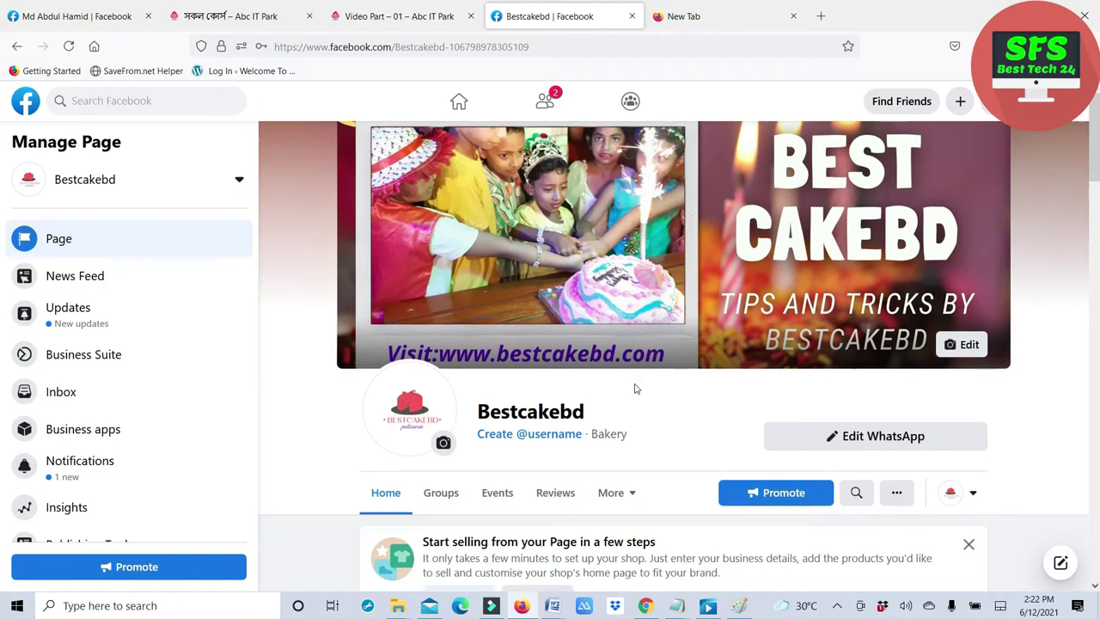
scroll(636, 388, "down", 8)
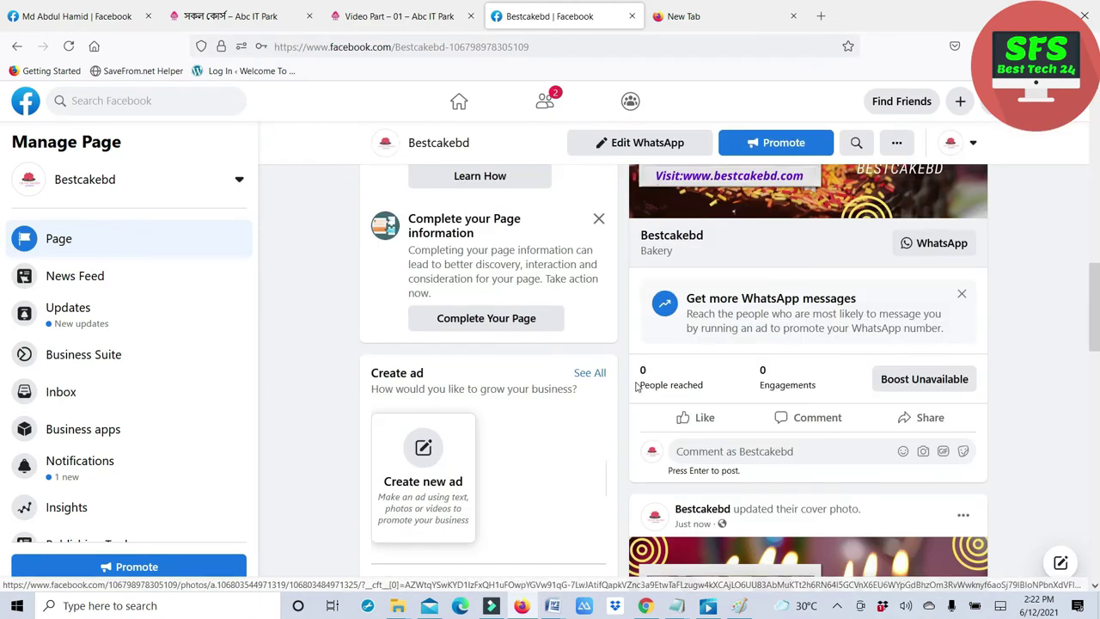
scroll(636, 388, "down", 4)
scroll(636, 388, "up", 3)
scroll(636, 389, "down", 4)
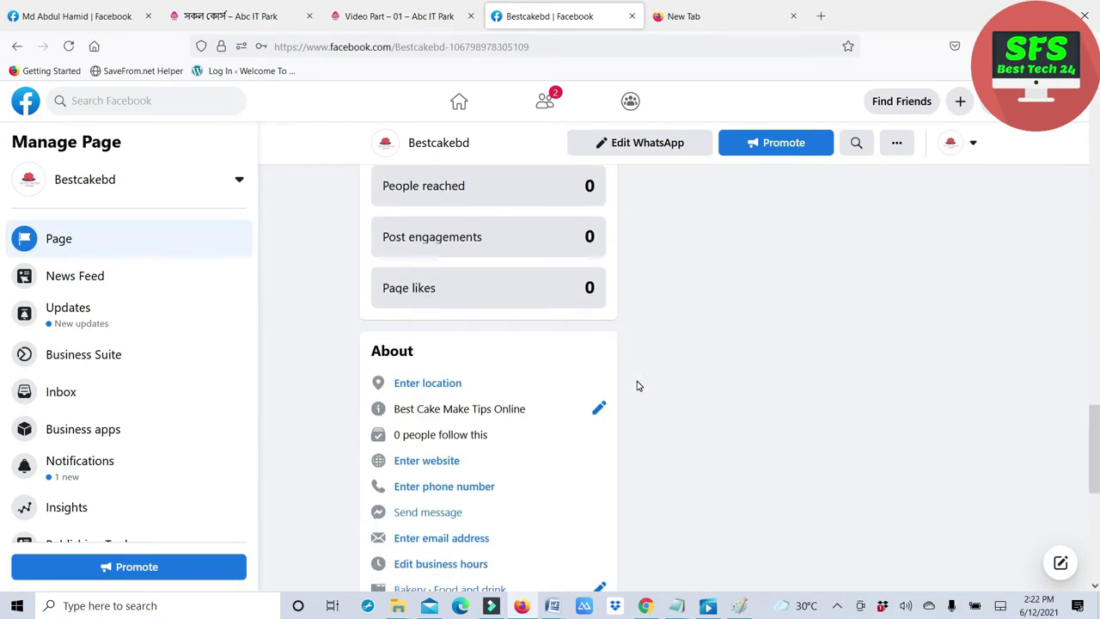
scroll(636, 386, "down", 2)
scroll(637, 386, "up", 5)
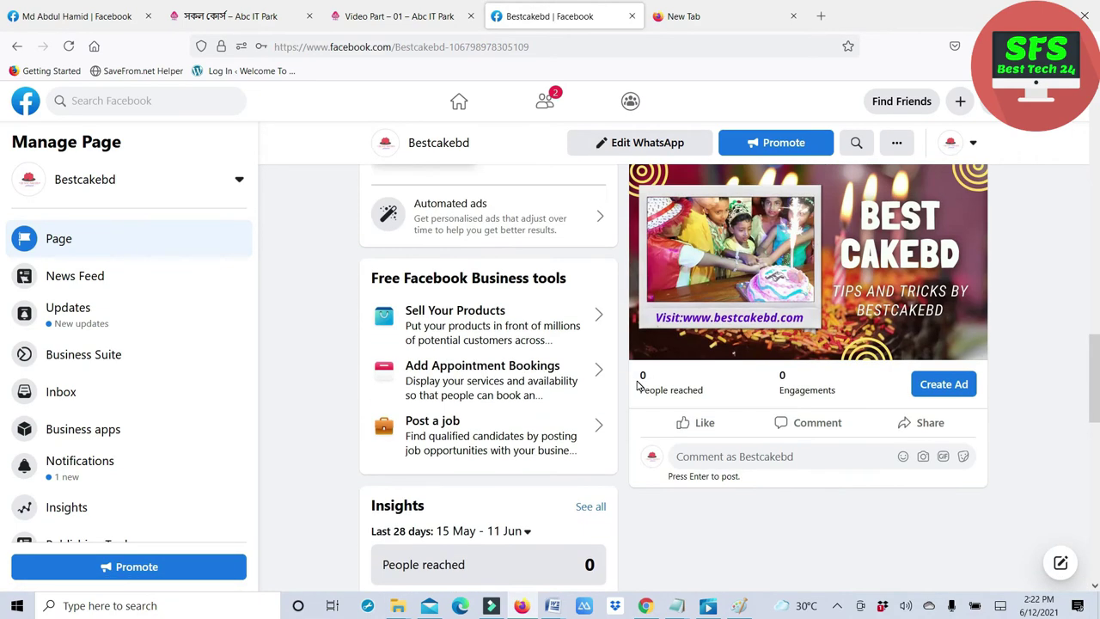
scroll(637, 386, "up", 10)
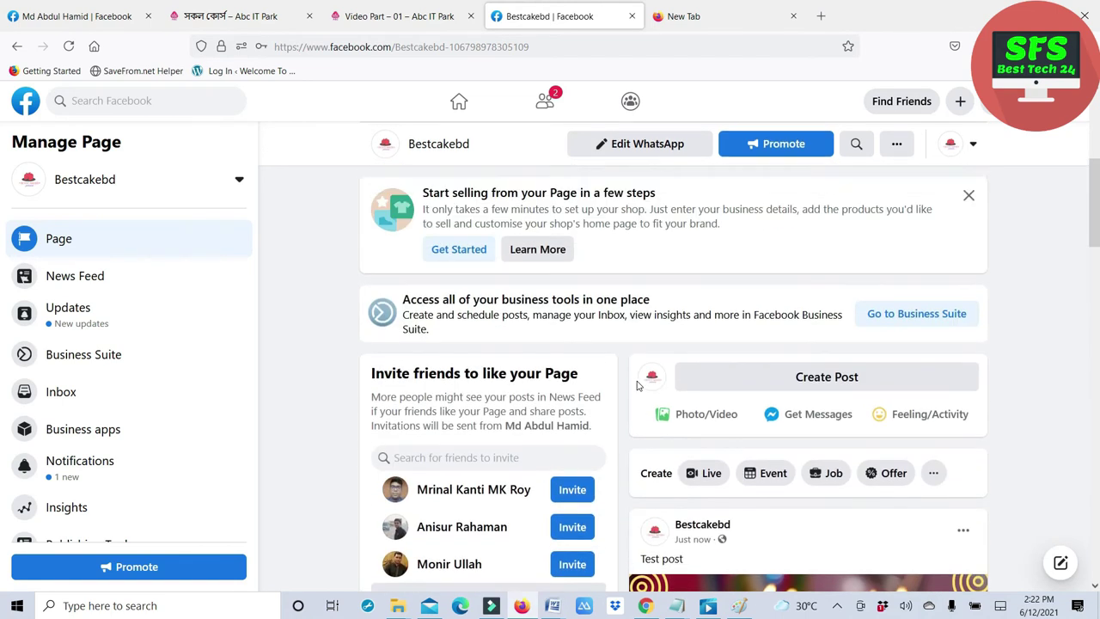
scroll(637, 386, "up", 3)
scroll(115, 393, "down", 2)
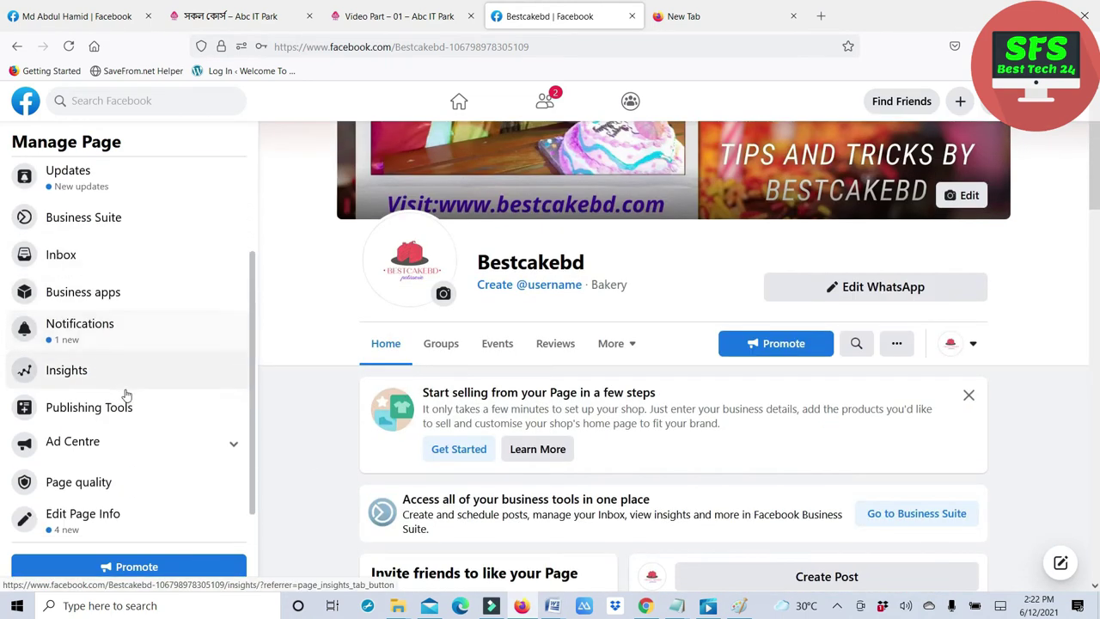
scroll(124, 392, "down", 1)
- In General settings, turn on review of visitor posts and disallow visitor photo and video posts
left_click(81, 518)
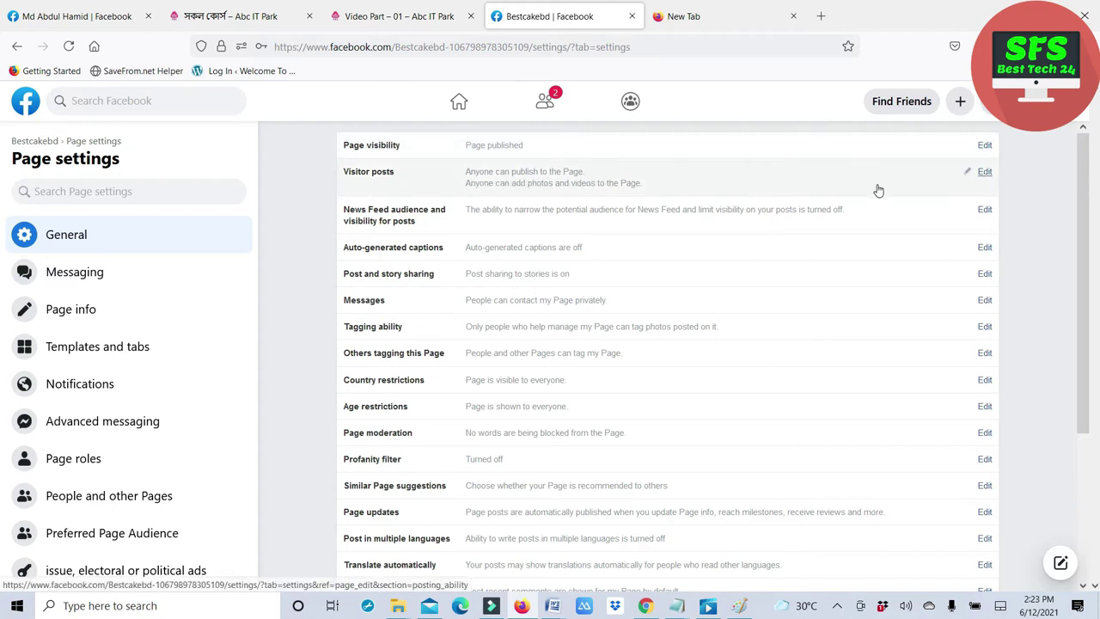
left_click(984, 172)
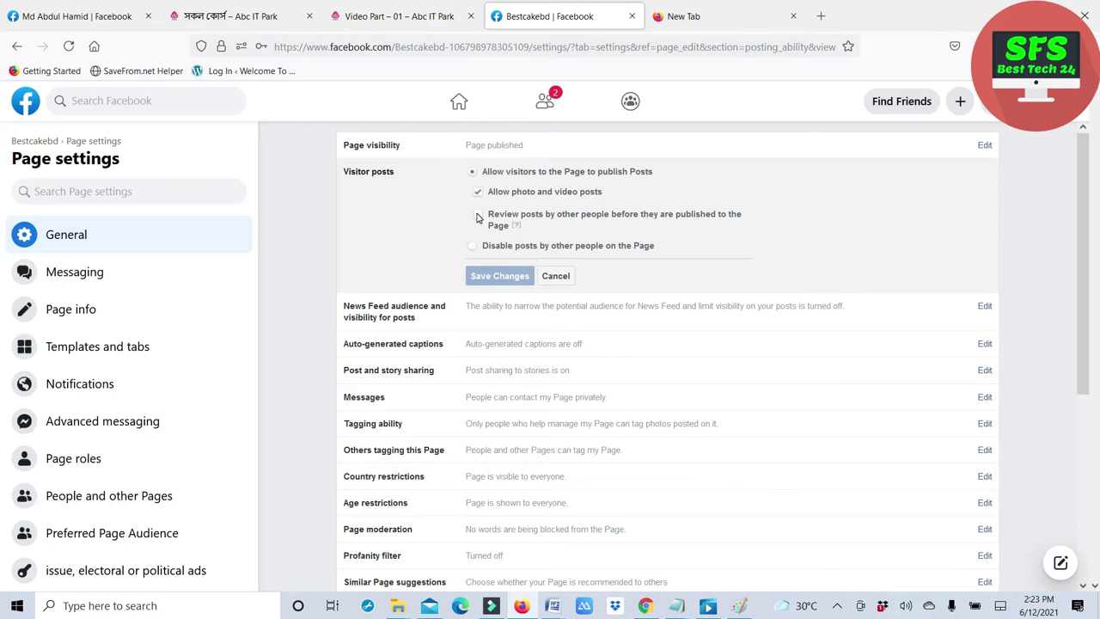
left_click(477, 216)
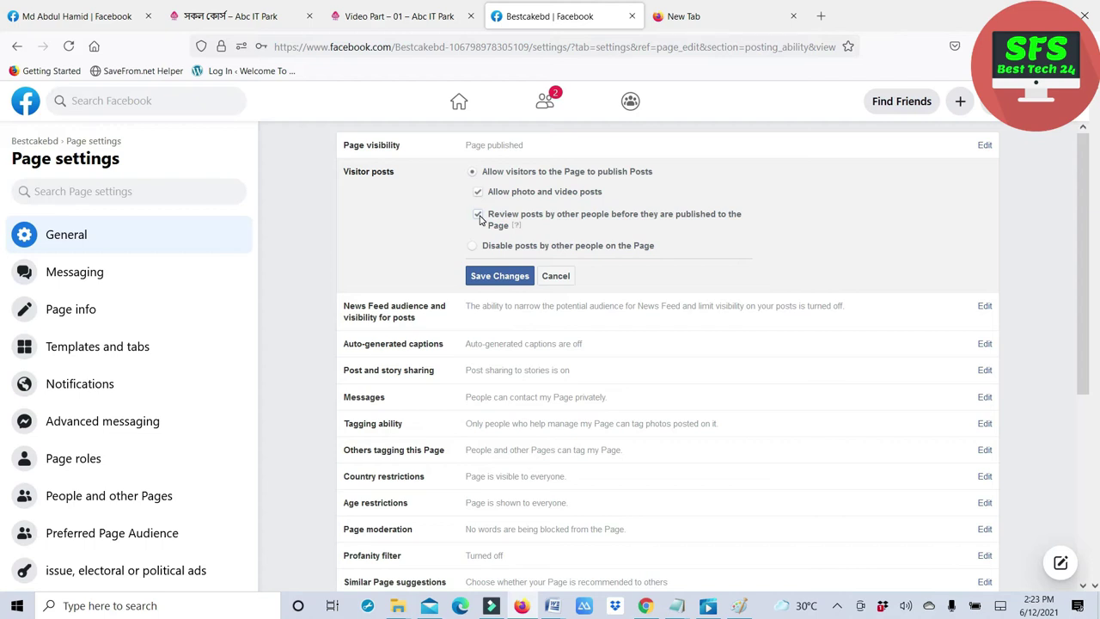
left_click(480, 193)
left_click(499, 278)
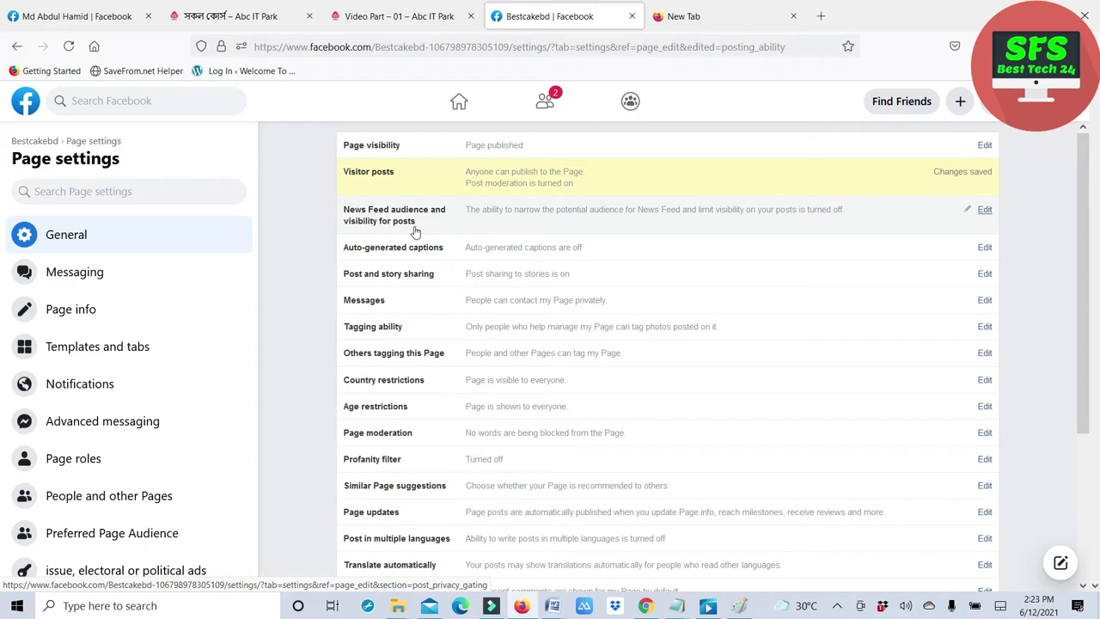
left_click(985, 210)
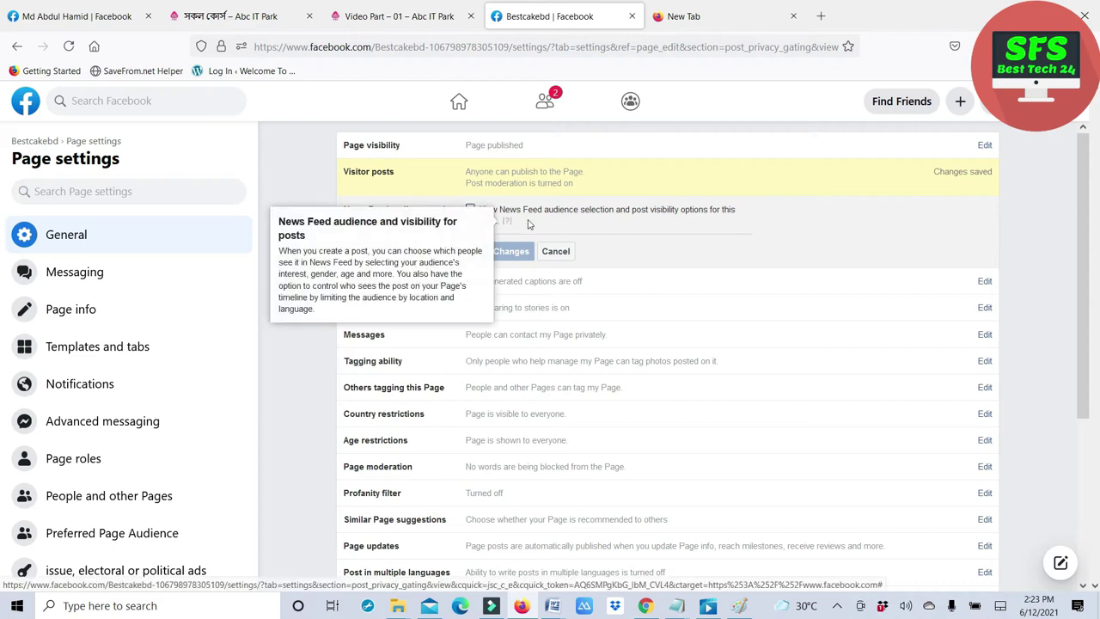
left_click(555, 251)
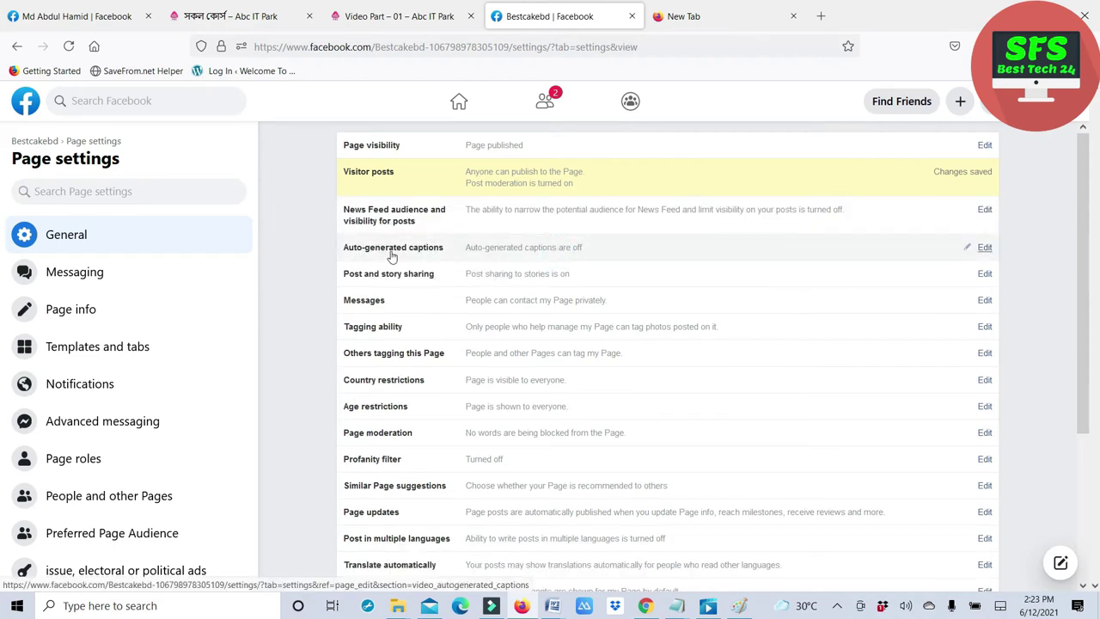
left_click(980, 248)
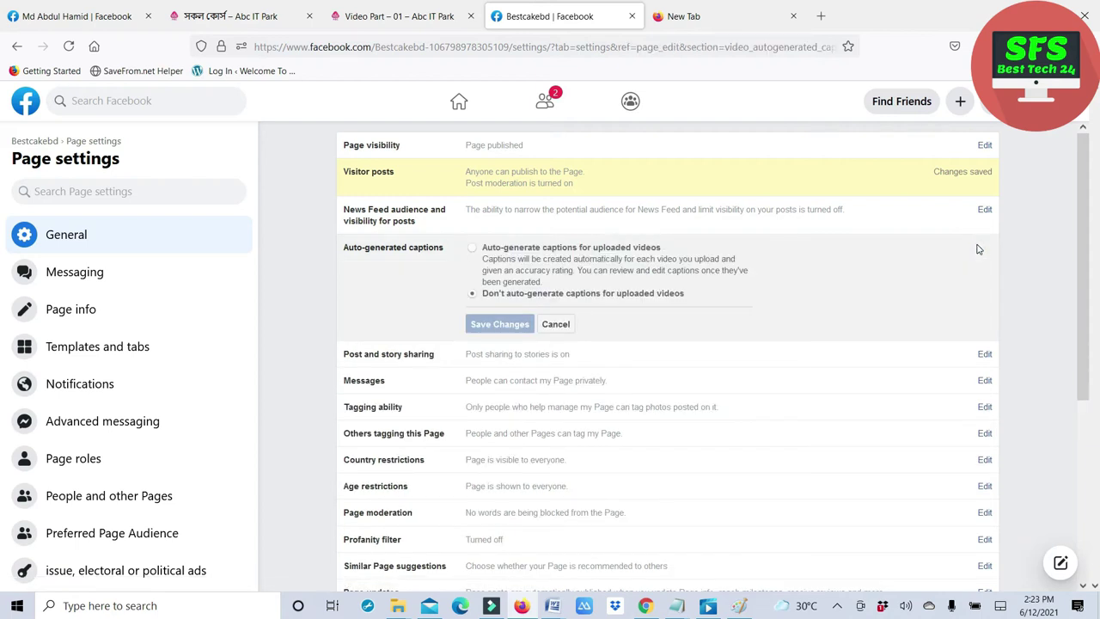
left_click(556, 324)
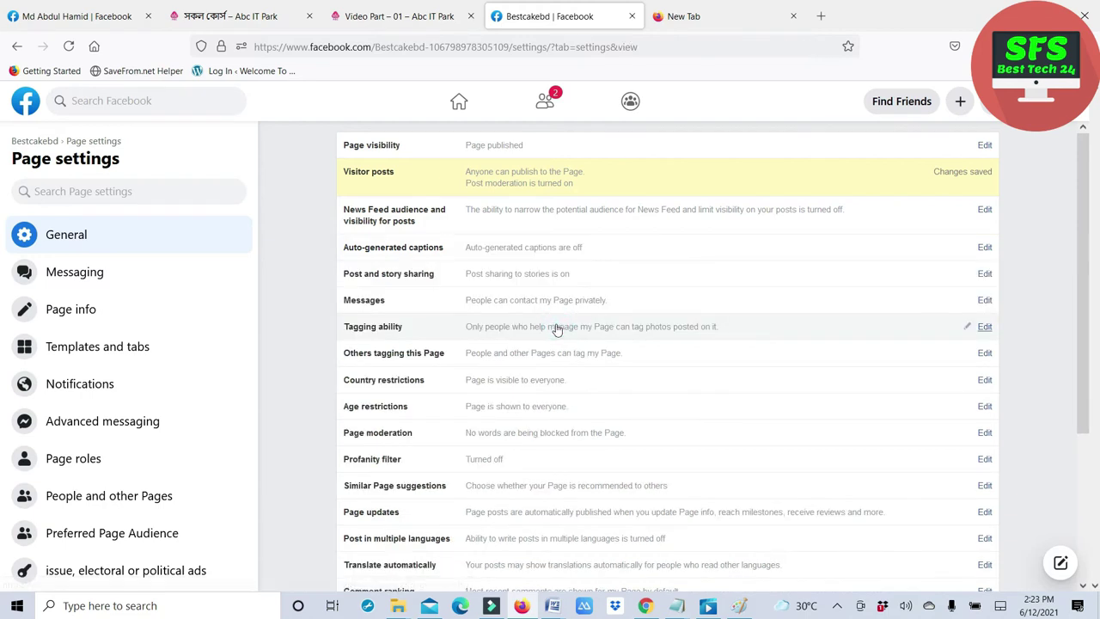
left_click(403, 277)
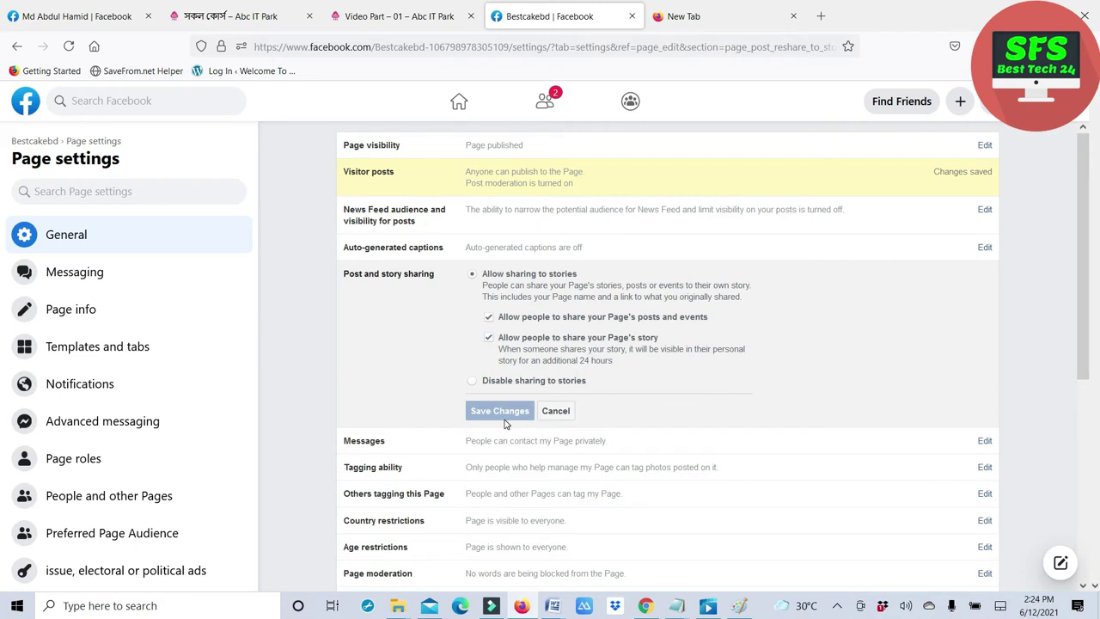
left_click(556, 412)
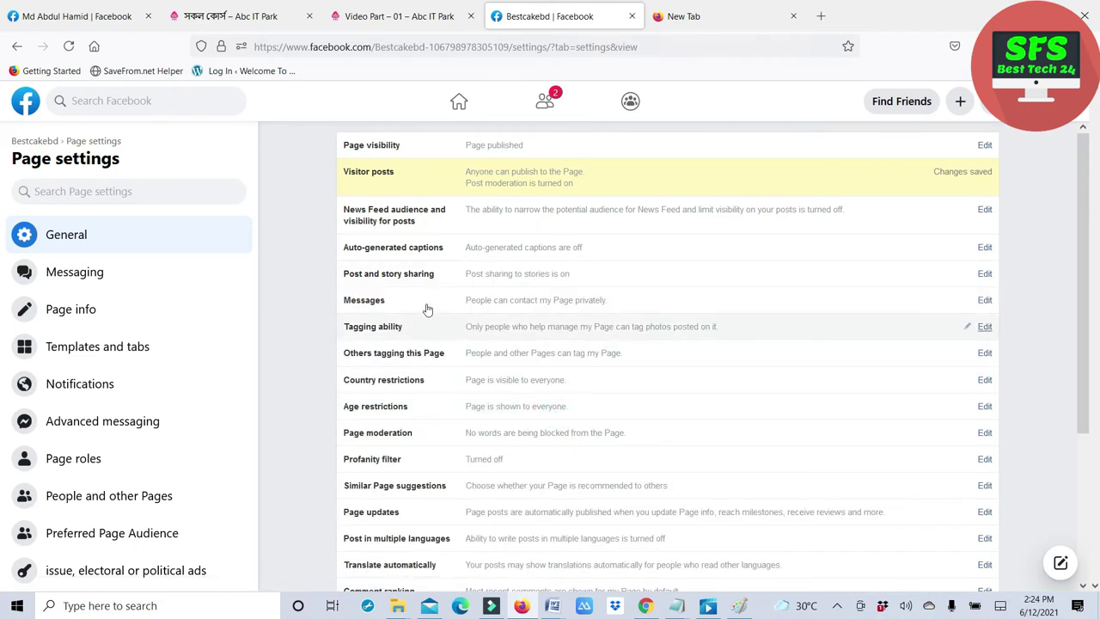
left_click(494, 307)
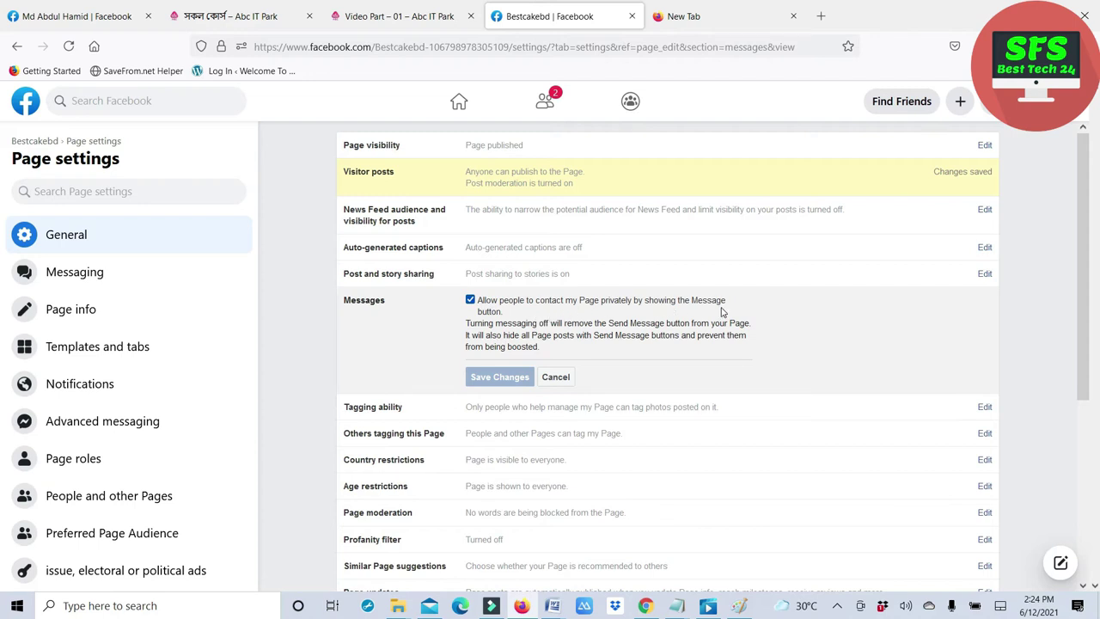
left_click(555, 376)
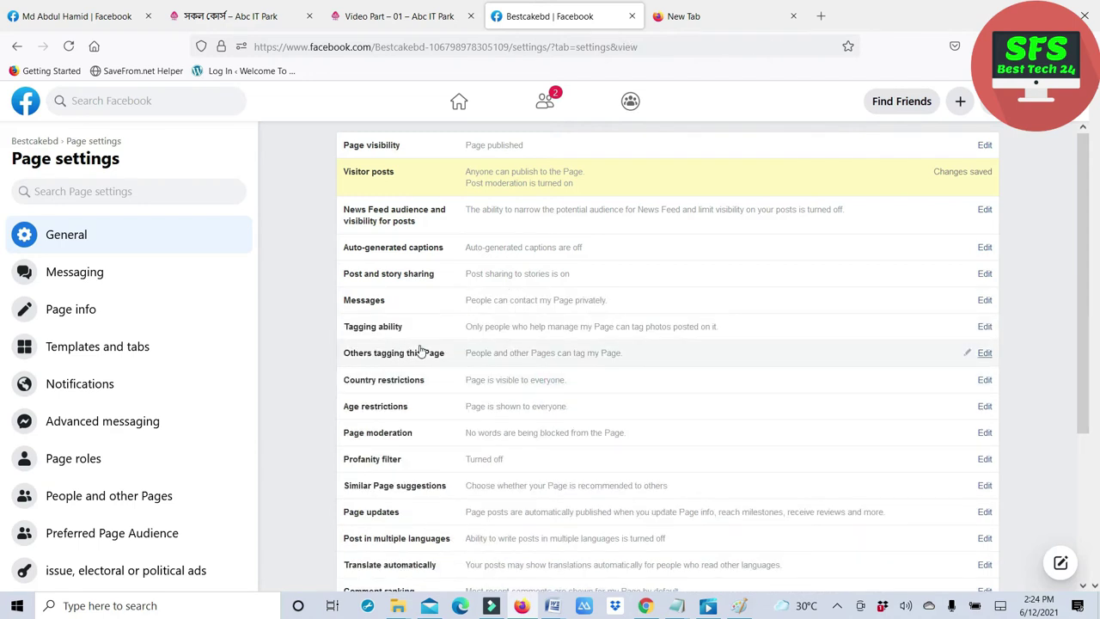
left_click(374, 329)
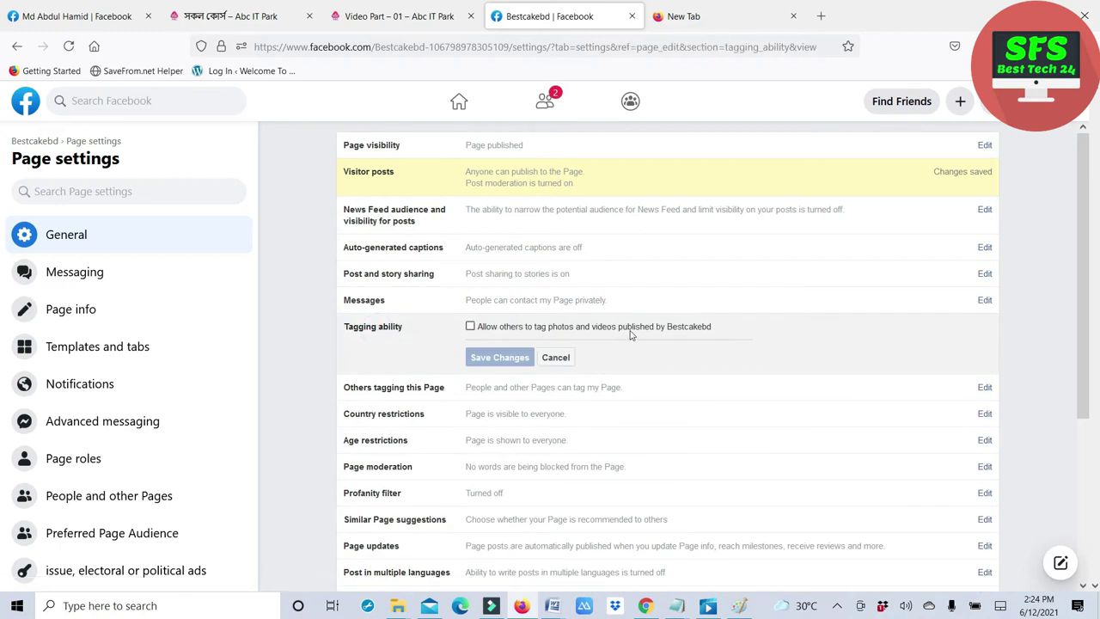
left_click(555, 359)
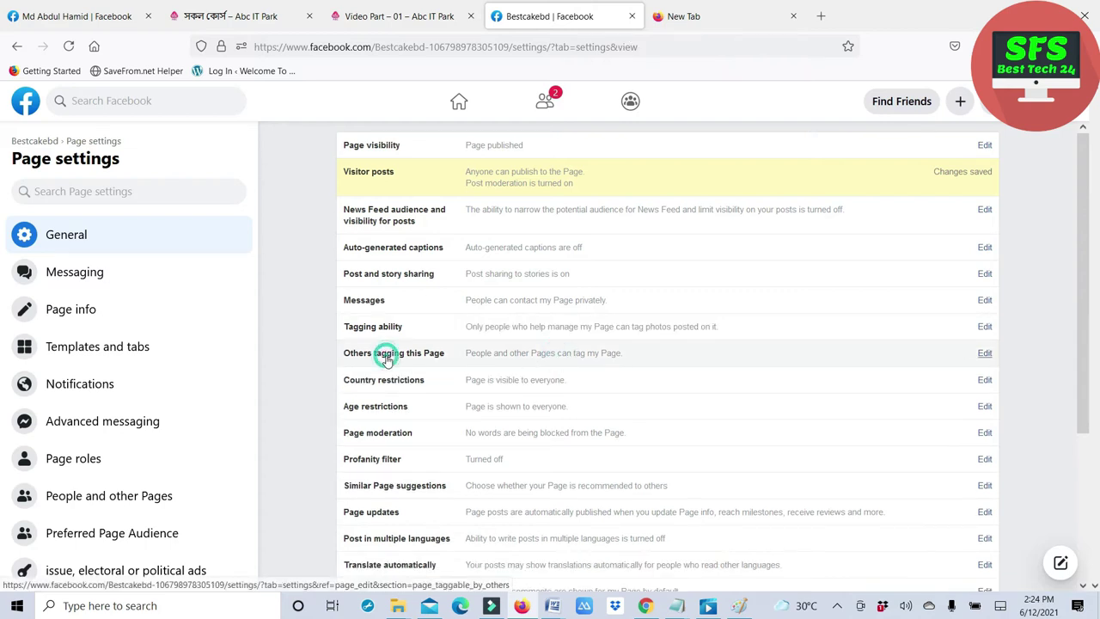
- Review the tagging, Age restrictions and Page moderation settings, leaving them unchanged
left_click(386, 356)
left_click(387, 358)
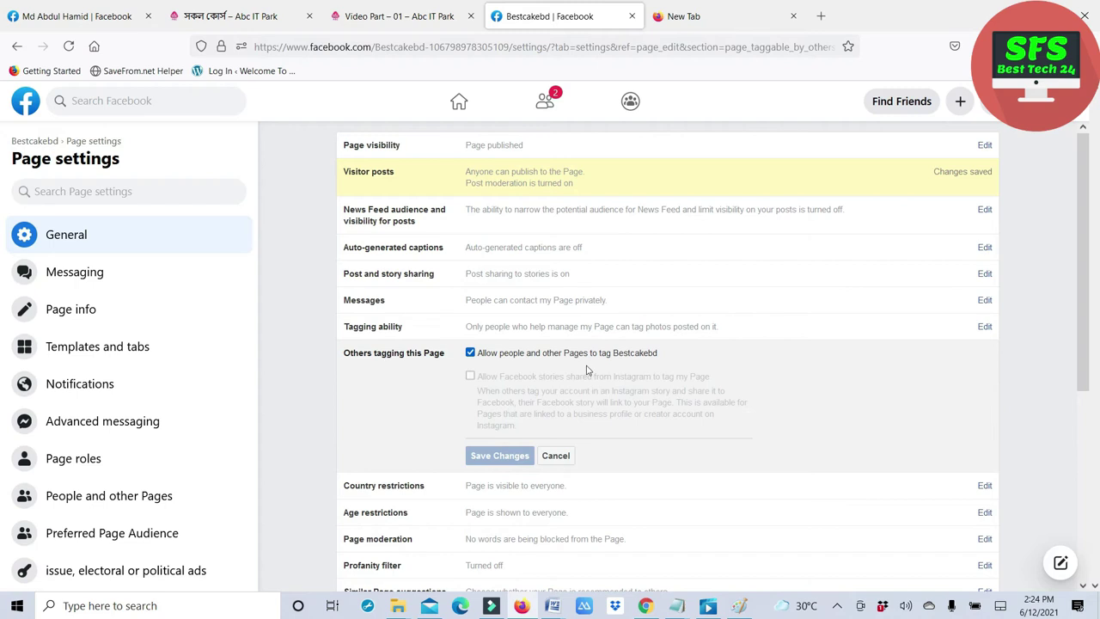
left_click(557, 455)
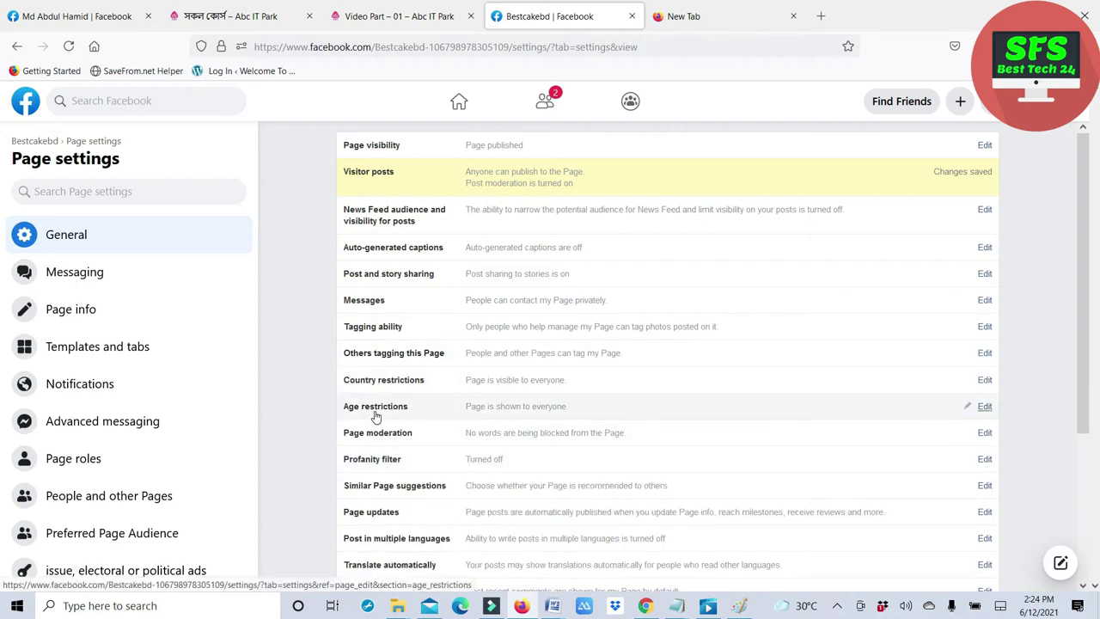
left_click(409, 411)
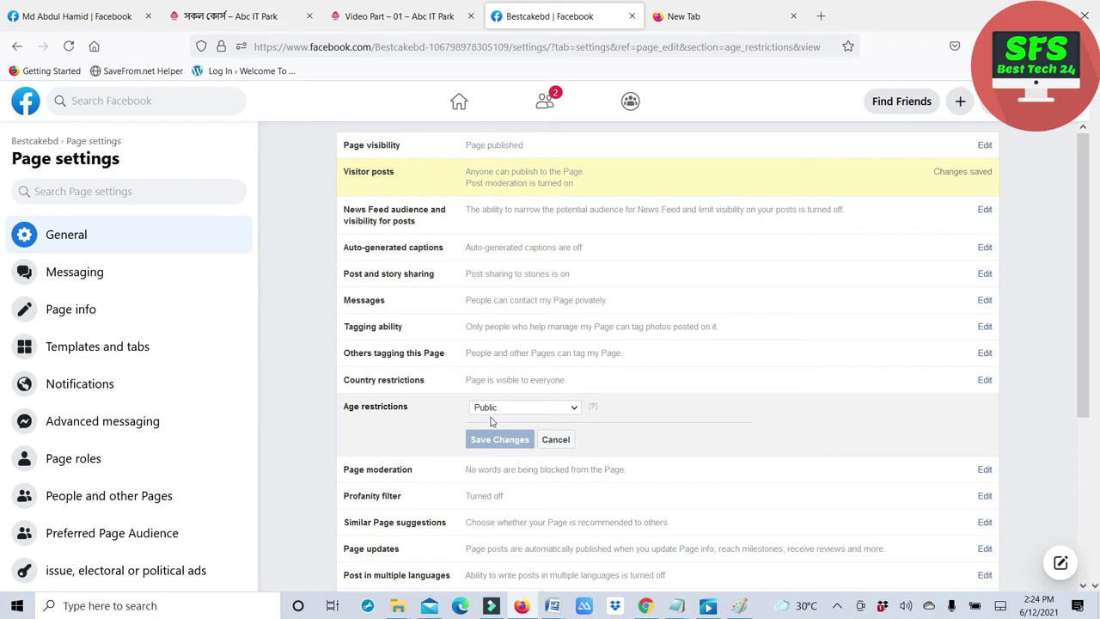
left_click(558, 441)
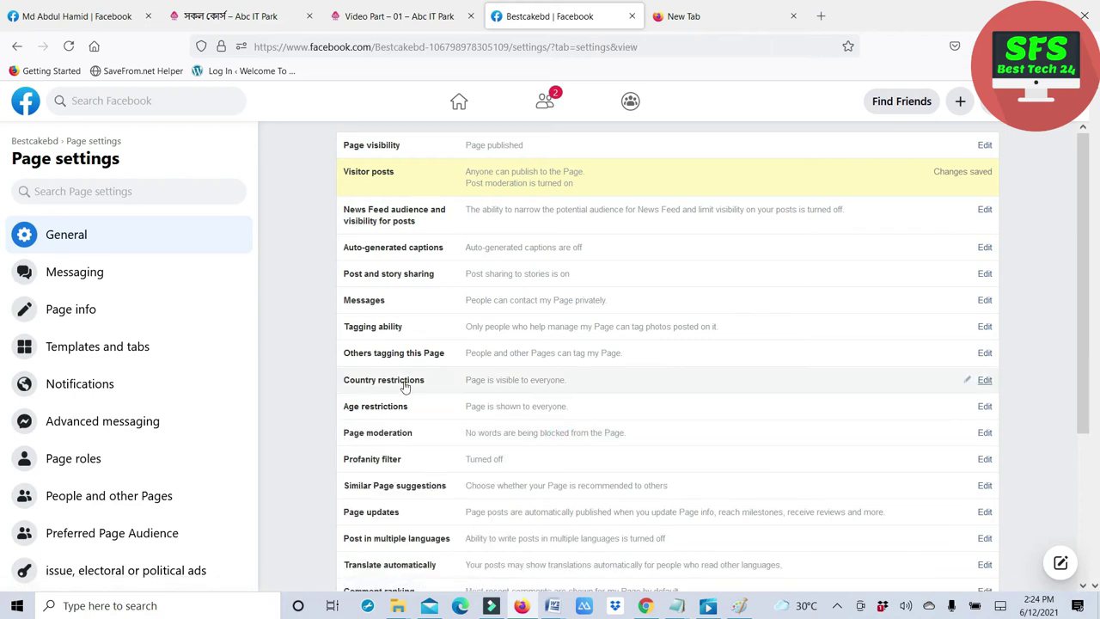
scroll(413, 400, "down", 1)
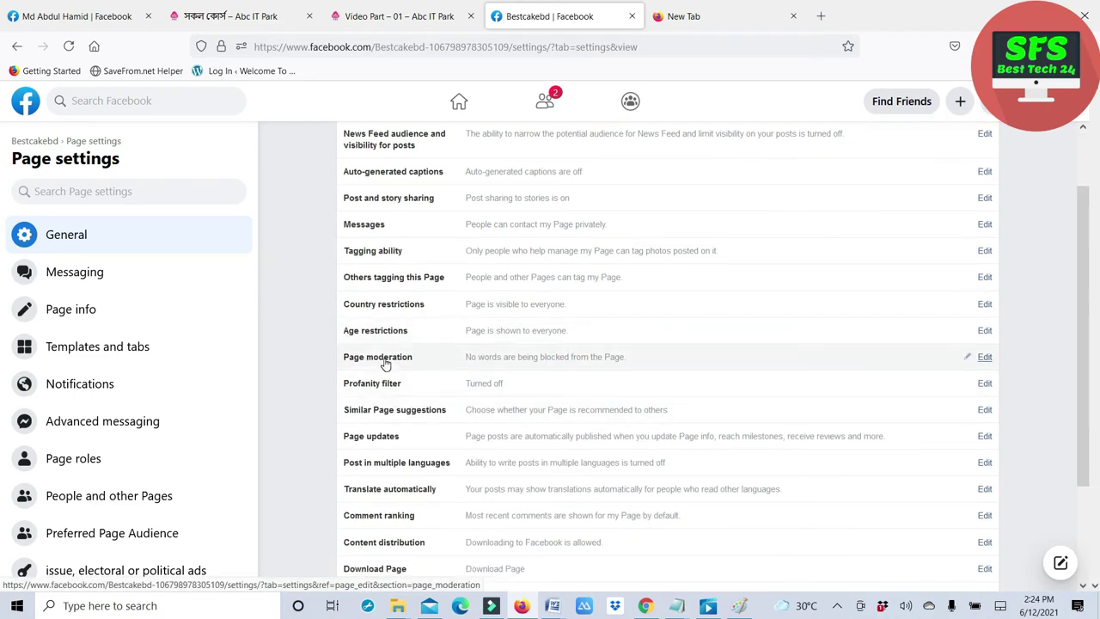
left_click(384, 359)
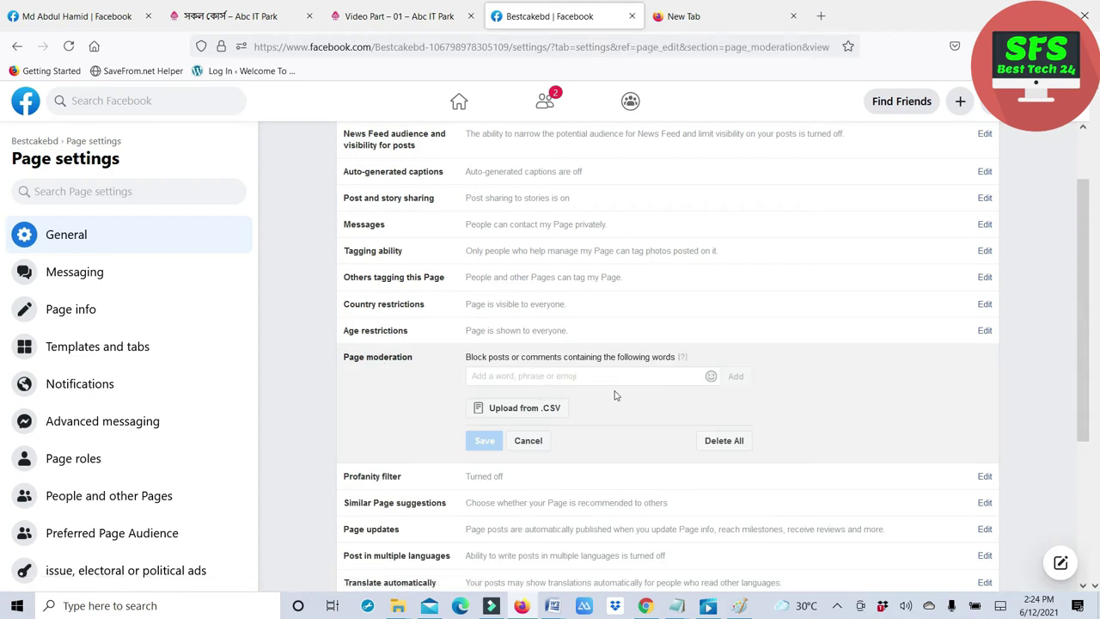
left_click(532, 442)
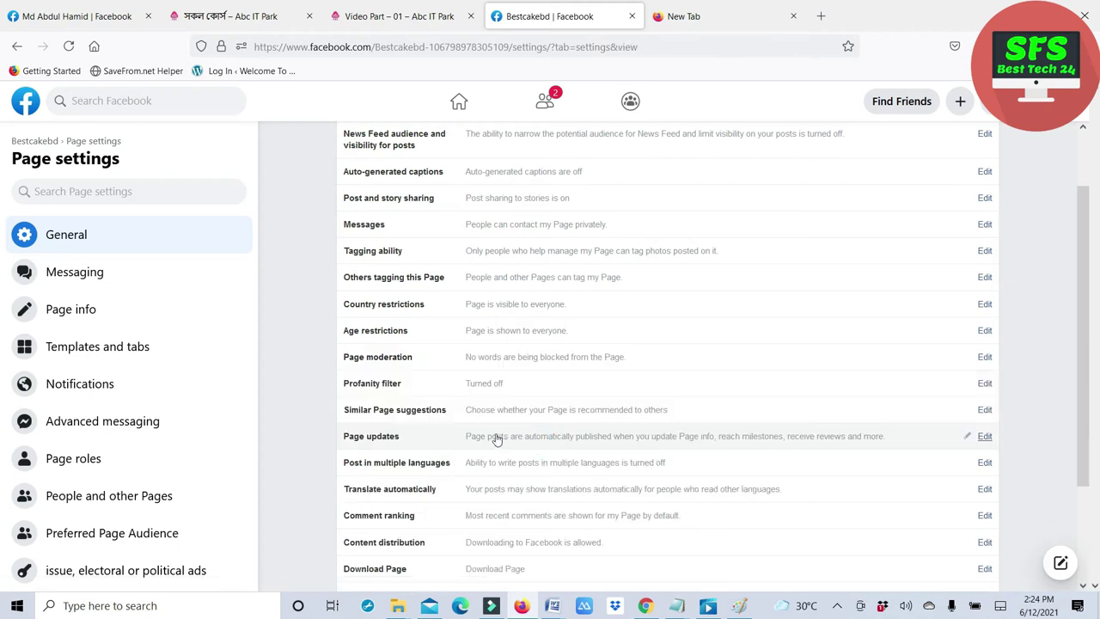
- Check the Profanity filter (kept Off), Similar Page suggestions and Page updates without changes
left_click(388, 389)
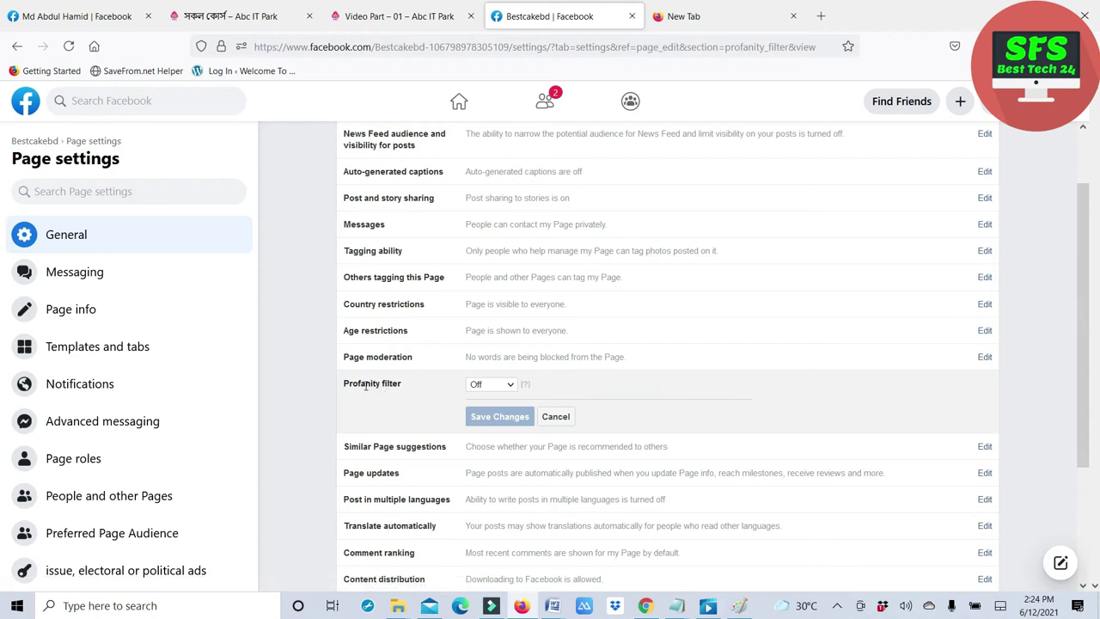
left_click(509, 384)
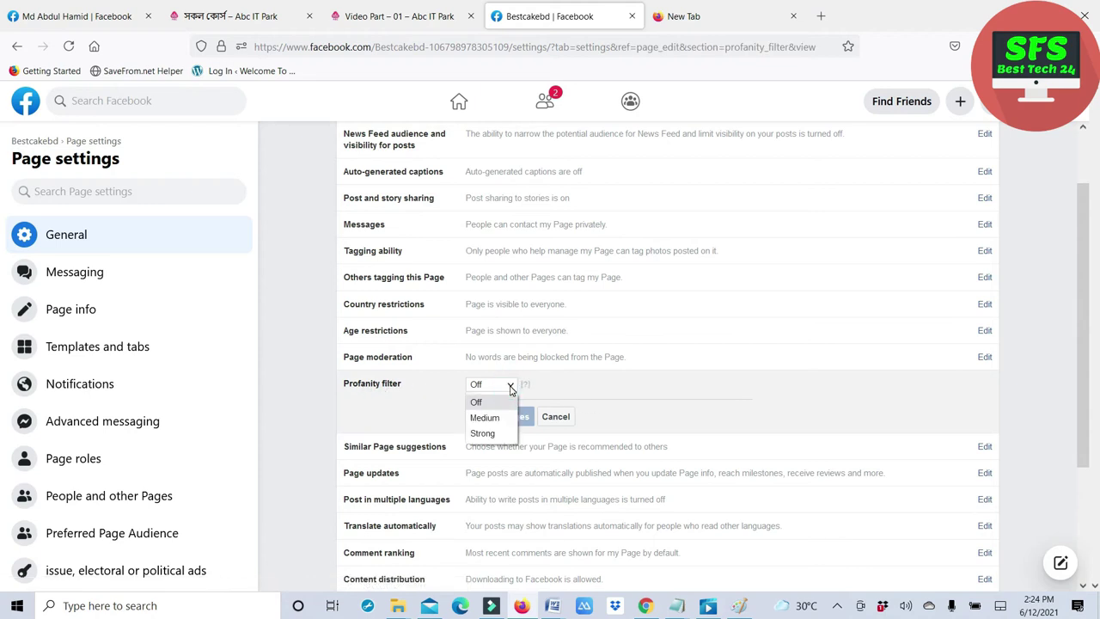
left_click(509, 385)
left_click(555, 417)
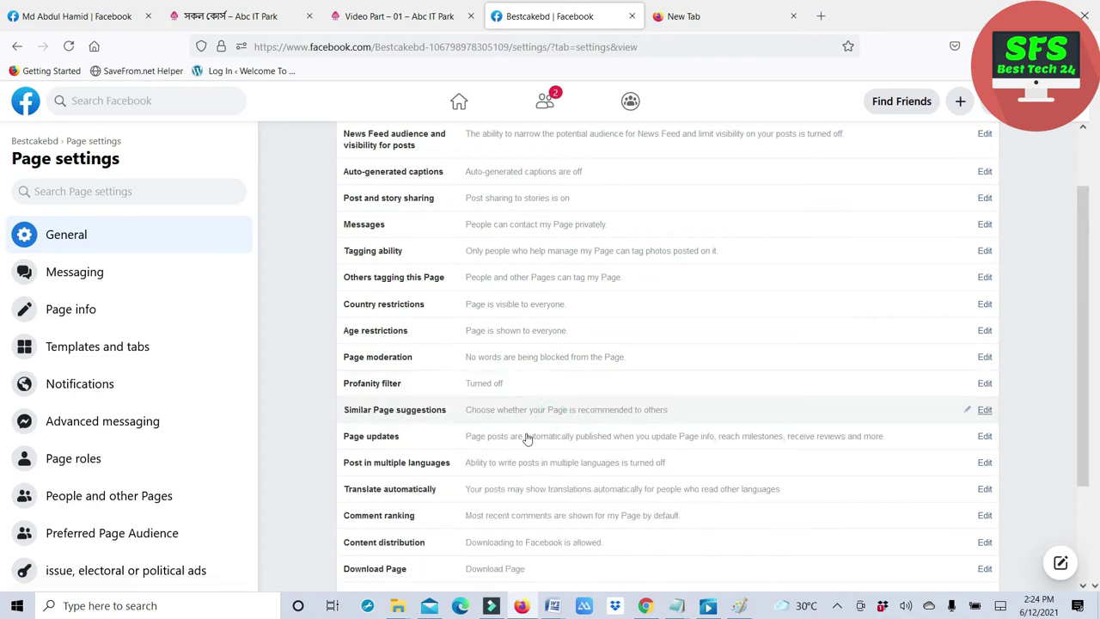
left_click(425, 416)
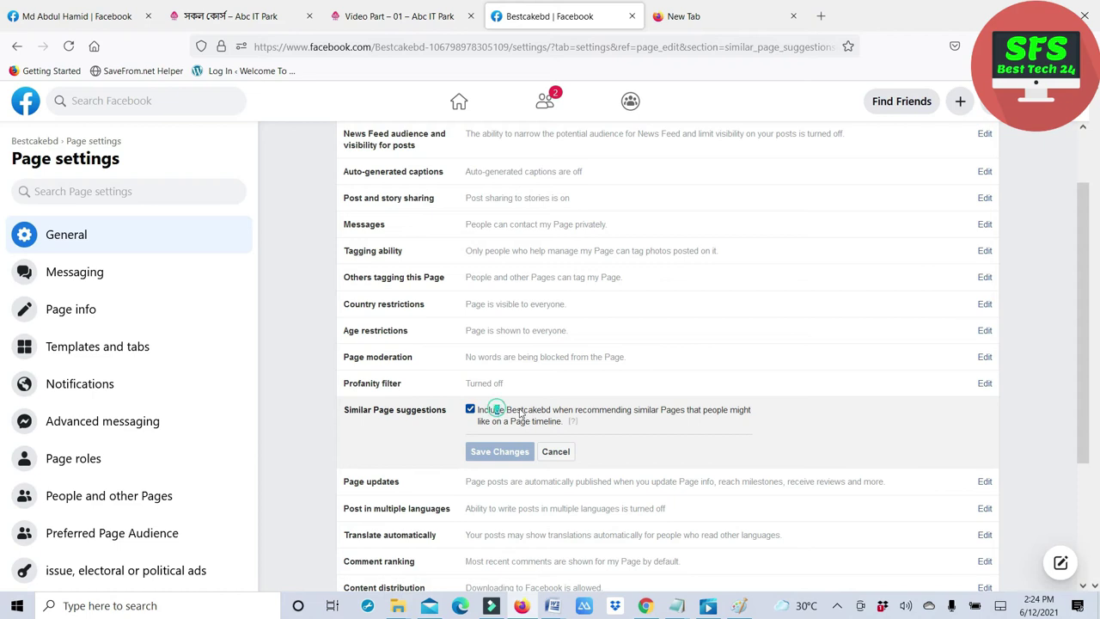
left_click_drag(495, 411, 573, 412)
left_click(558, 451)
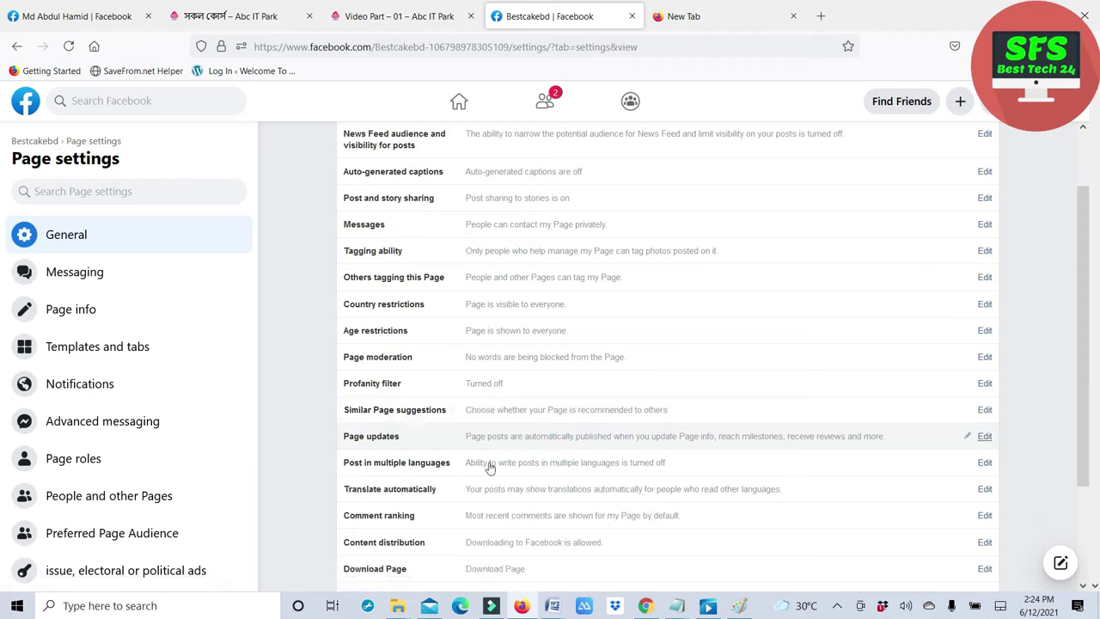
scroll(449, 464, "down", 3)
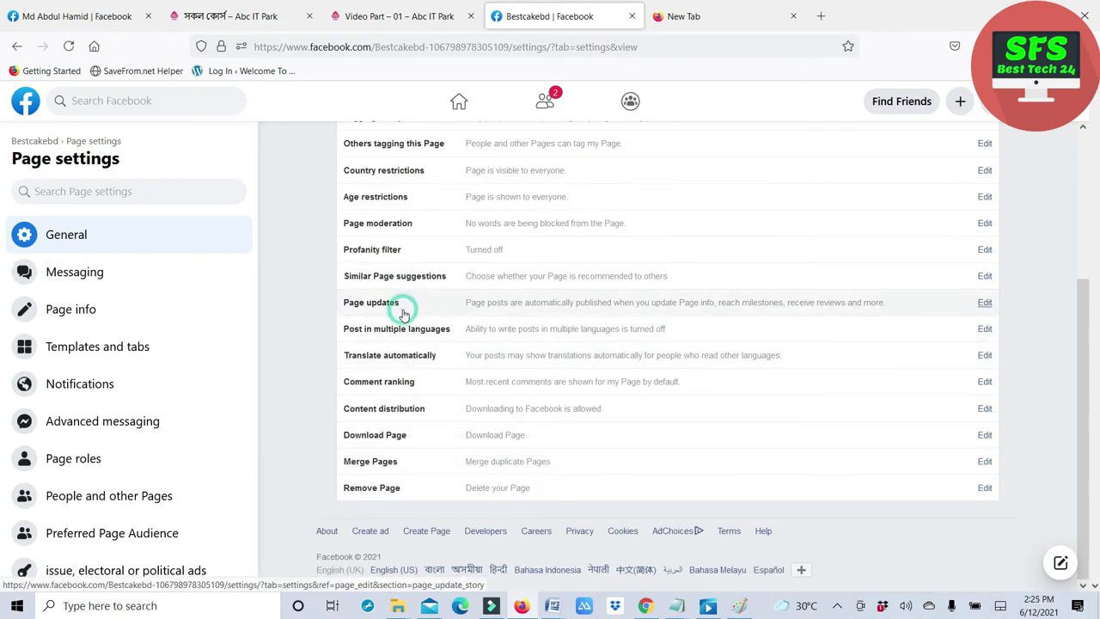
left_click(401, 305)
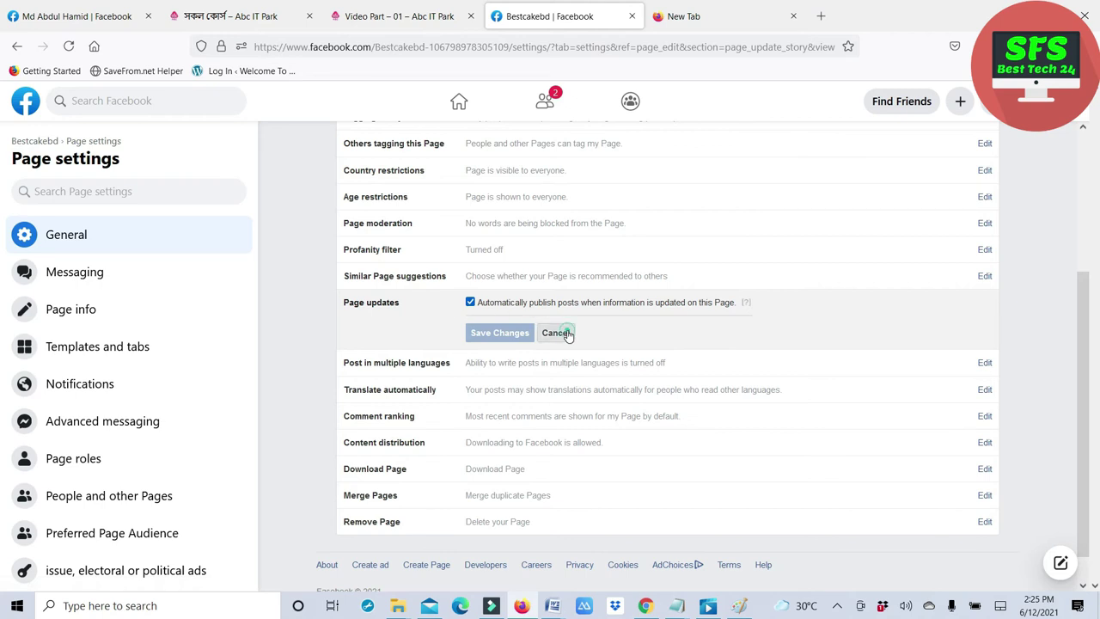
left_click(556, 333)
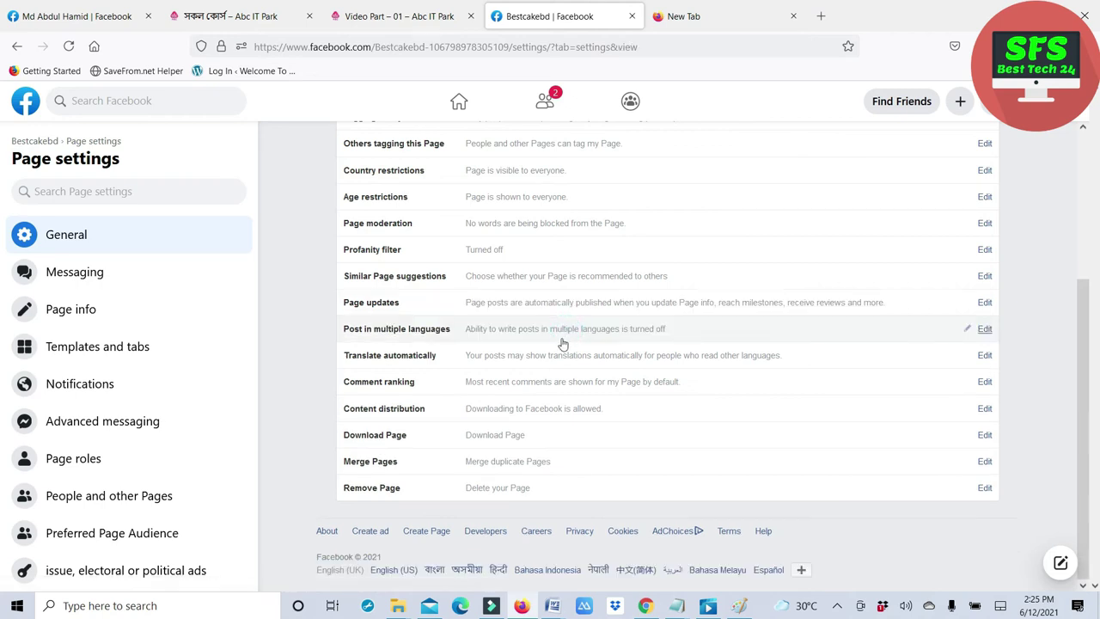
- Enable Post in multiple languages so Page managers can write multilingual posts
left_click(416, 334)
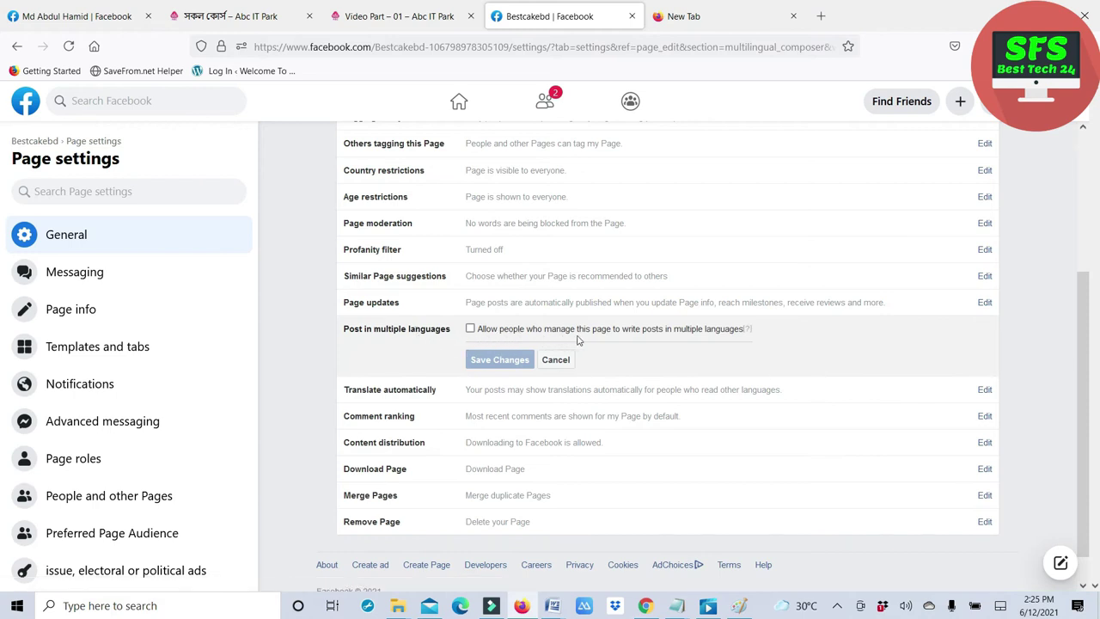
left_click(470, 329)
left_click(500, 361)
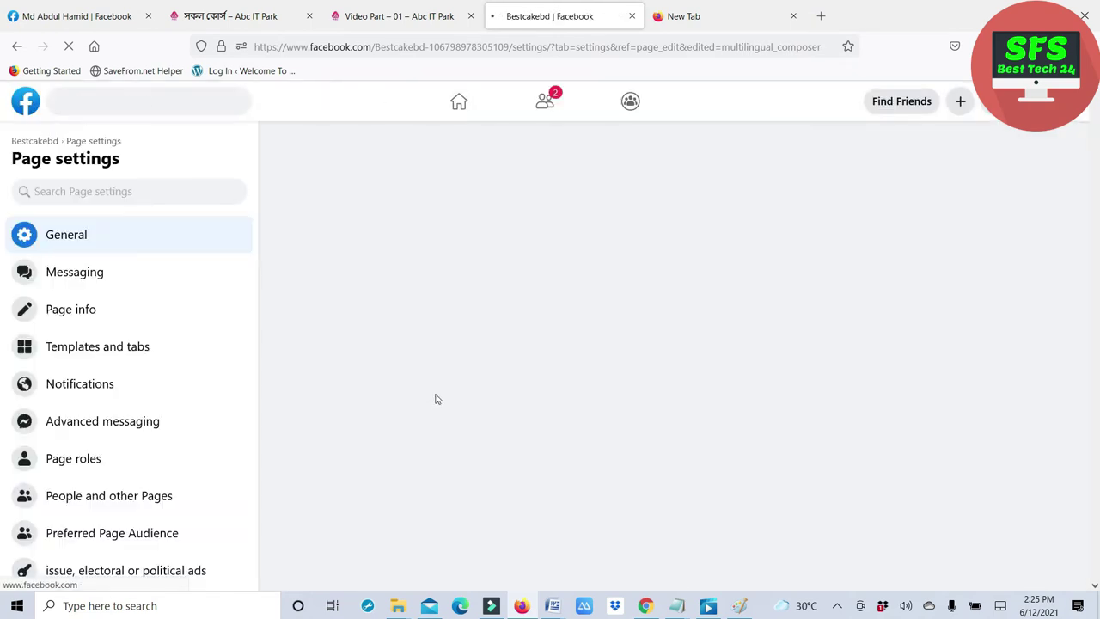
- Set Comment ranking to show the most relevant comments by default
scroll(516, 449, "down", 3)
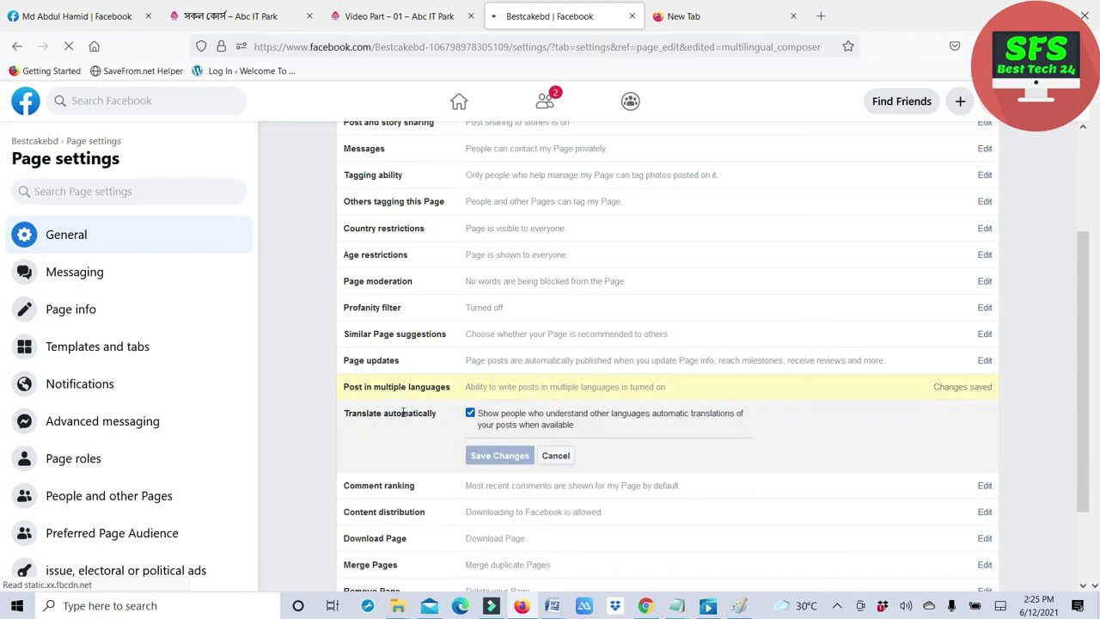
left_click(573, 458)
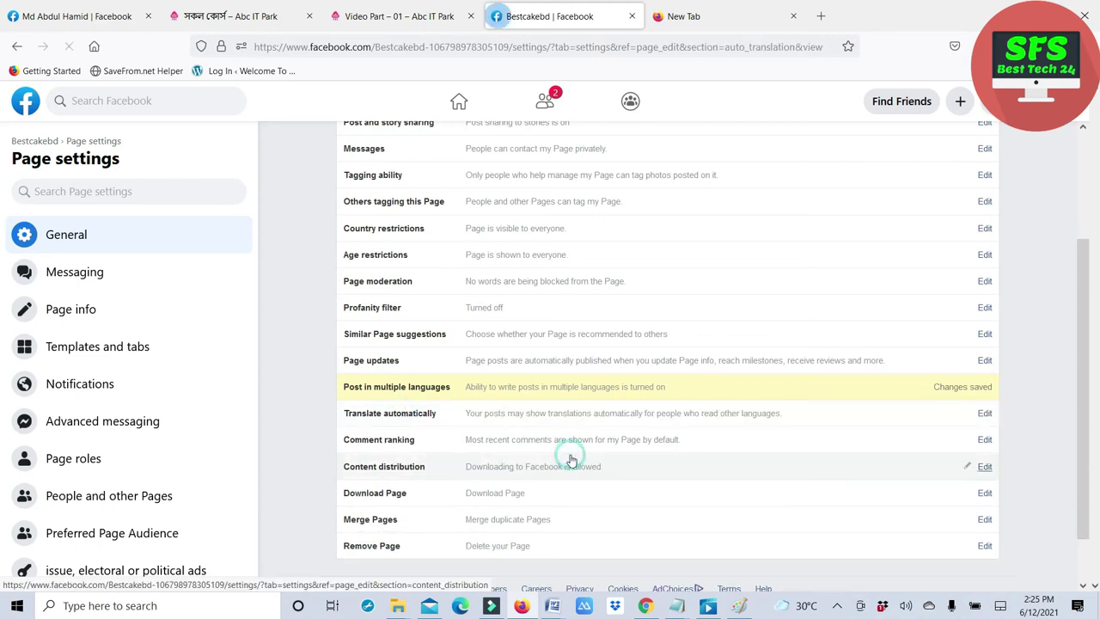
left_click(408, 446)
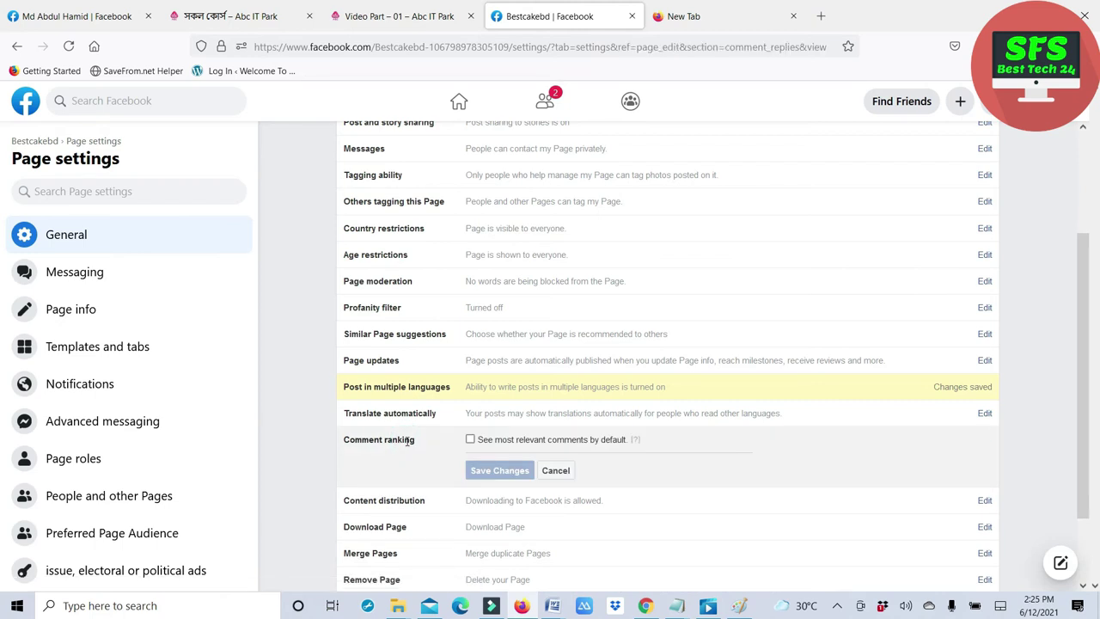
left_click(470, 439)
left_click(497, 470)
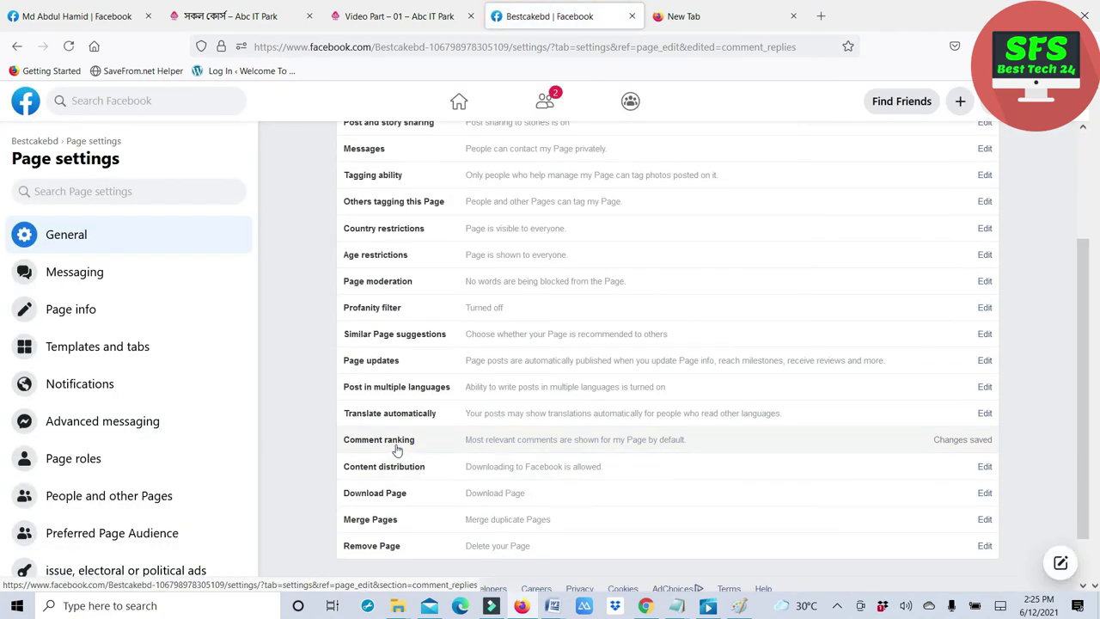
- Set Content distribution to prohibit downloading the page's content to Facebook
left_click(401, 472)
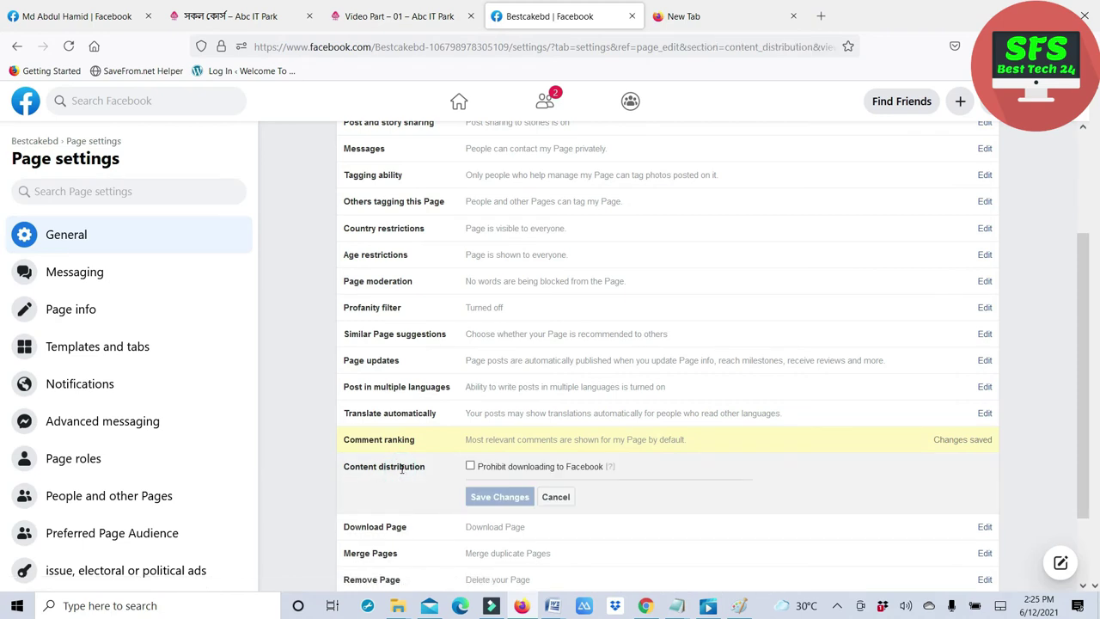
left_click(470, 467)
left_click(493, 496)
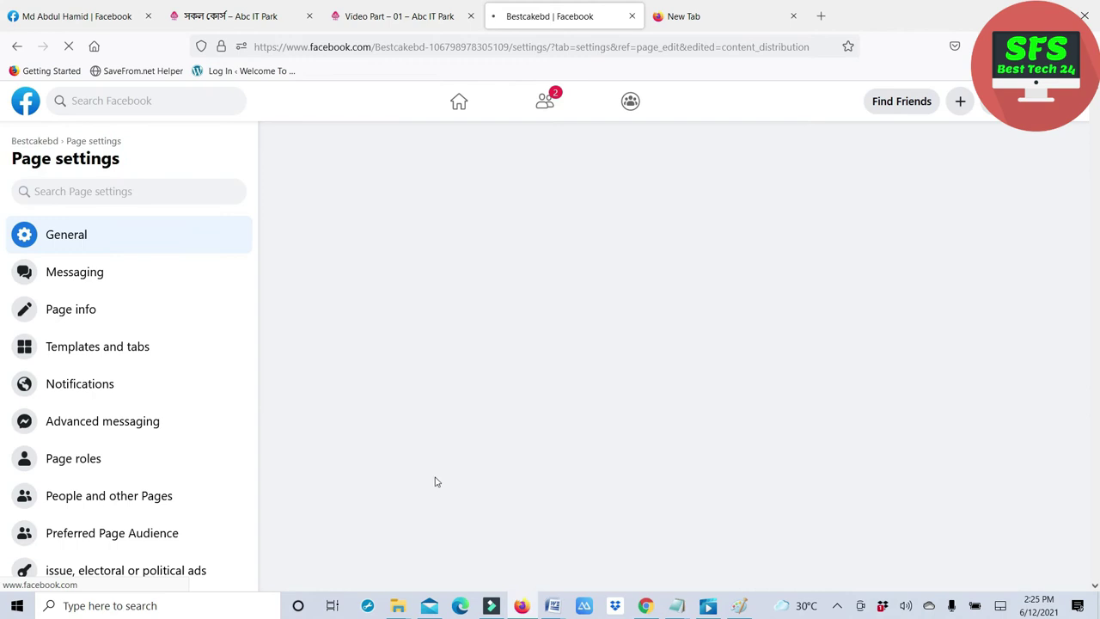
- Look over the Download Page and Merge Pages options
scroll(450, 466, "down", 3)
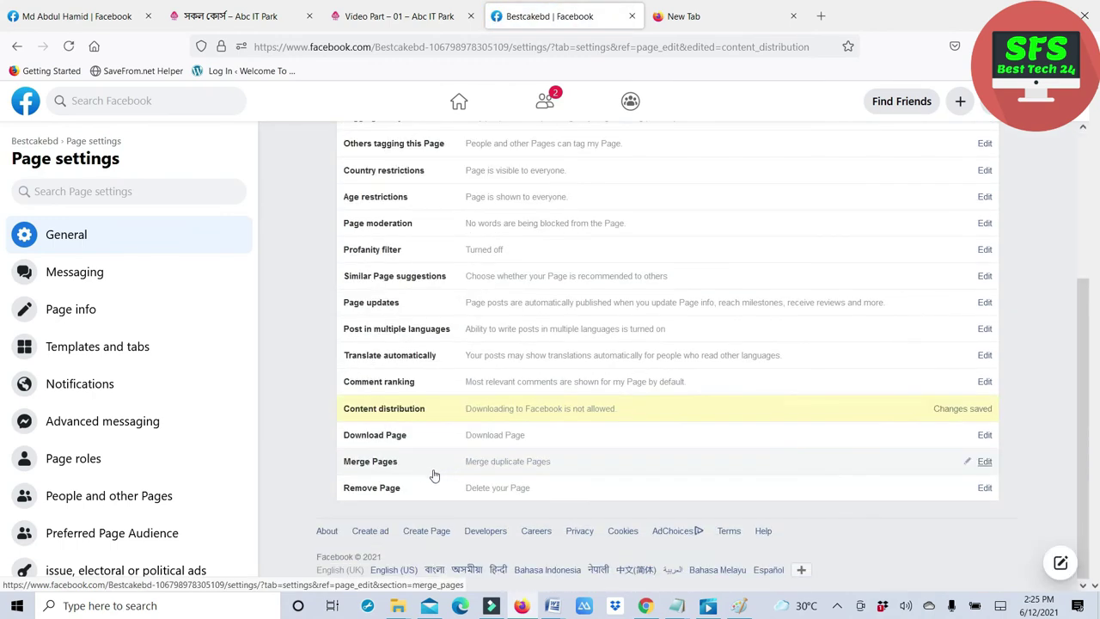
left_click(407, 439)
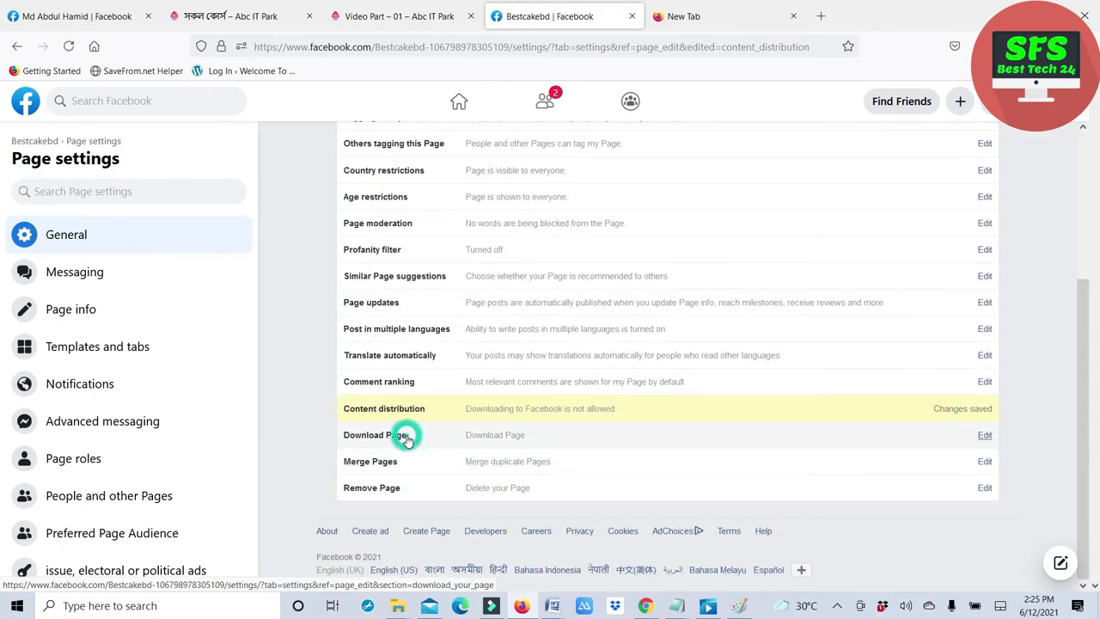
left_click(392, 480)
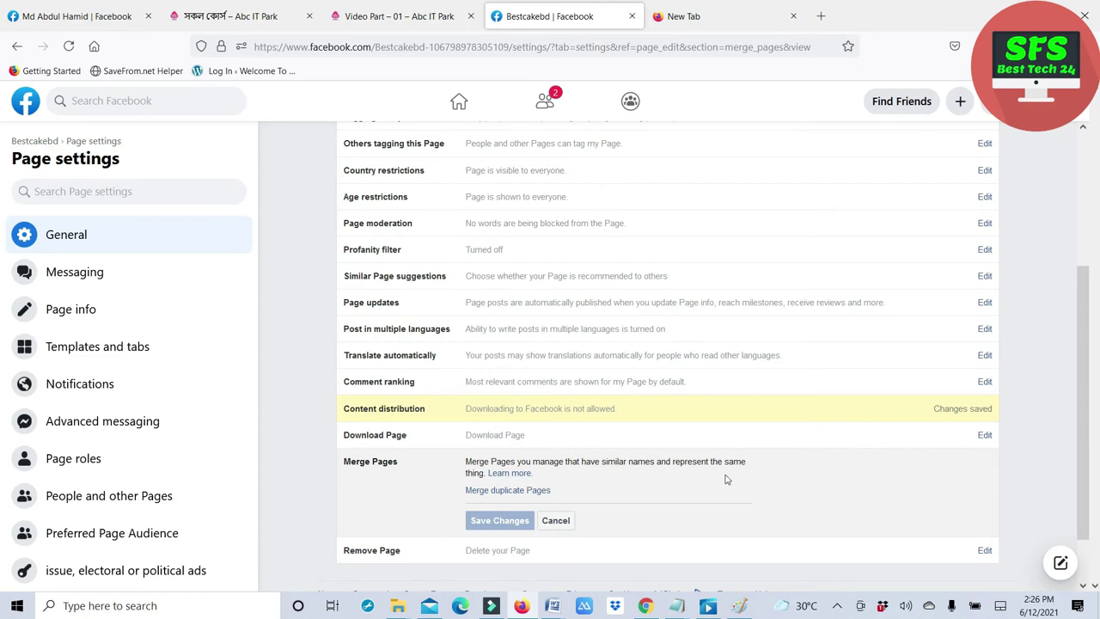
scroll(546, 489, "down", 2)
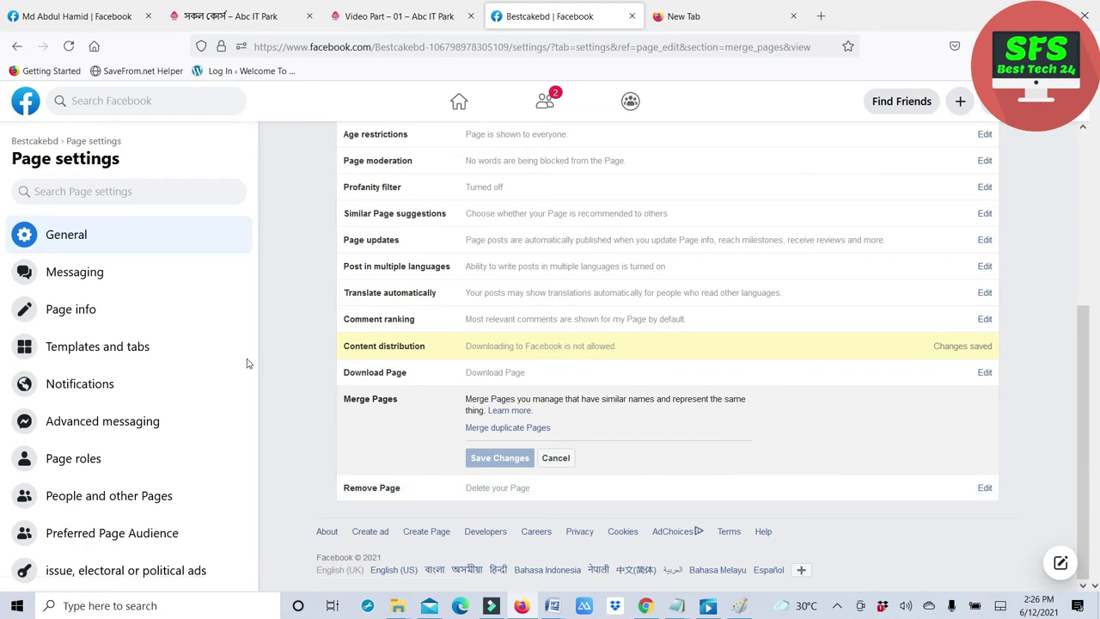
- In Messaging settings, switch the Show a greeting toggle to On
left_click(100, 274)
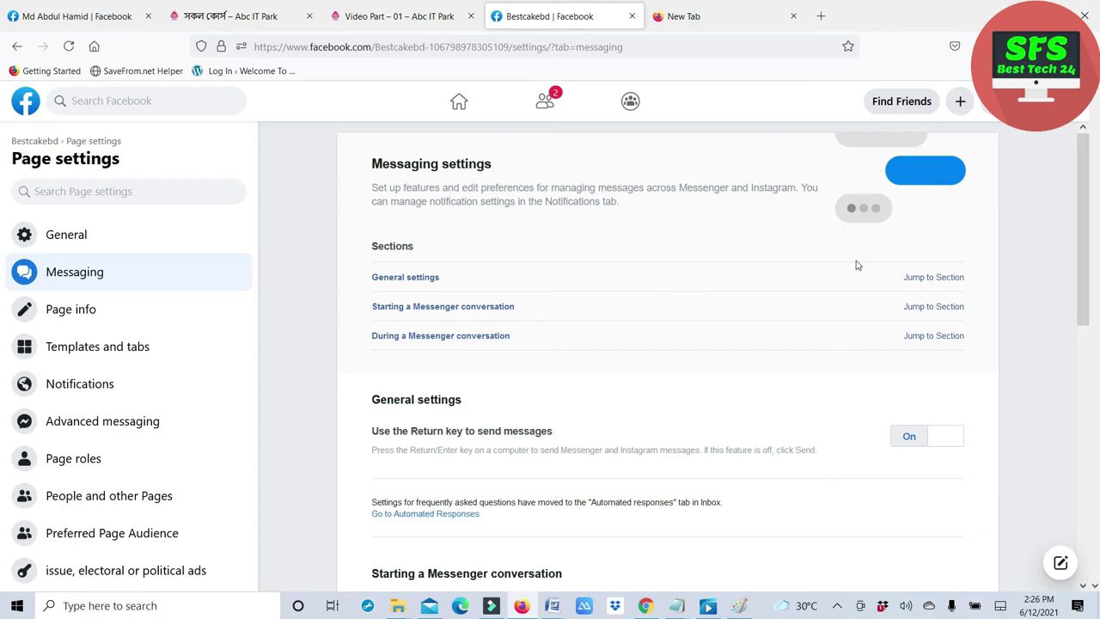
scroll(799, 340, "down", 3)
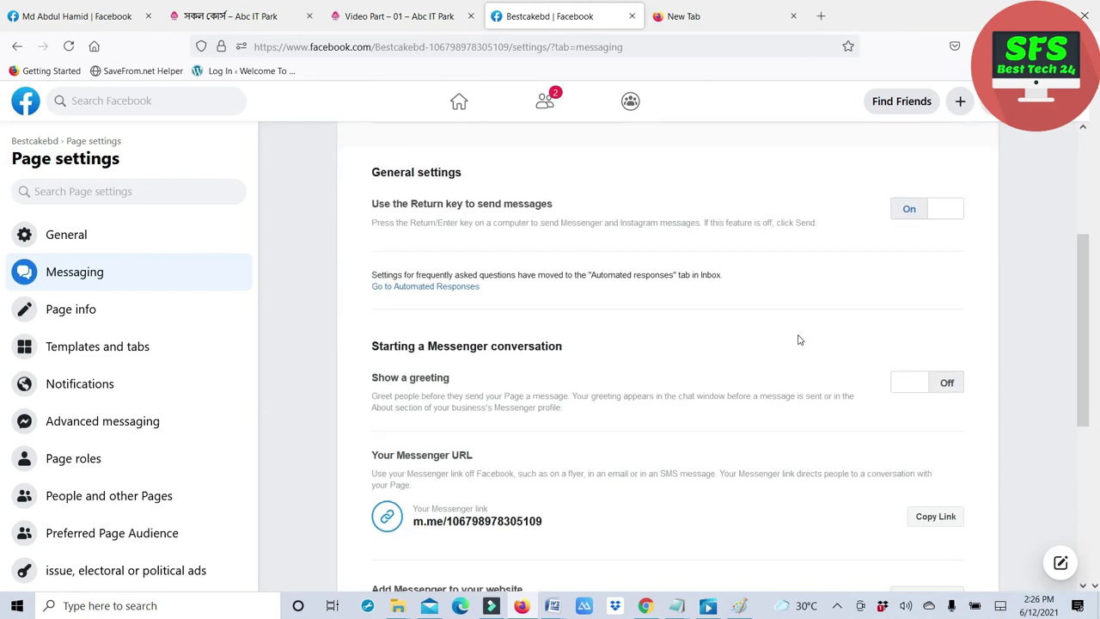
scroll(798, 339, "up", 3)
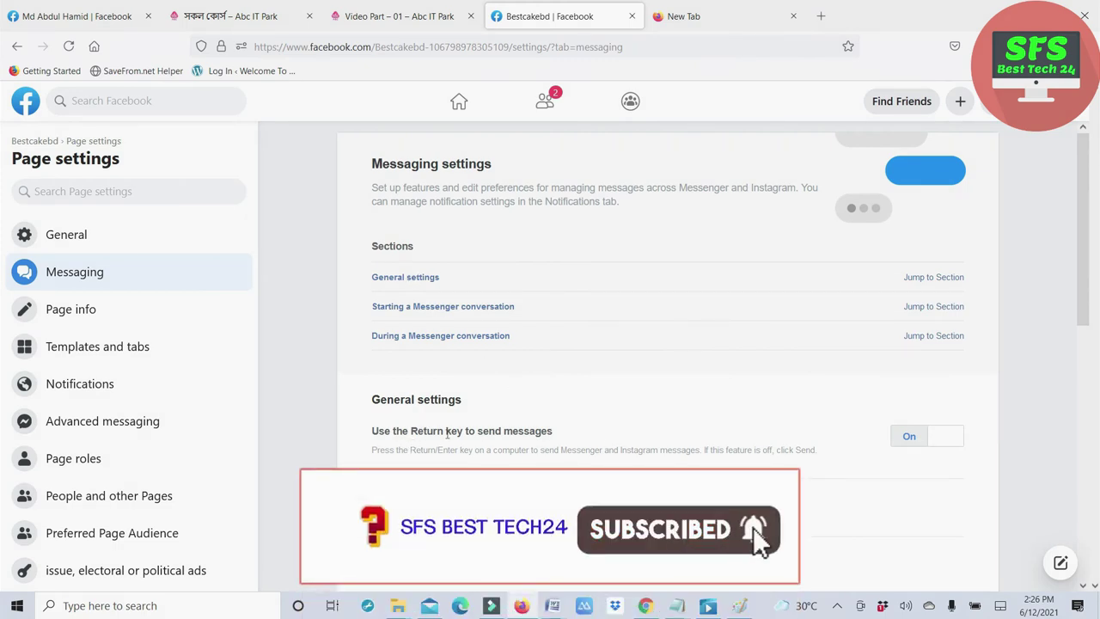
scroll(497, 430, "down", 3)
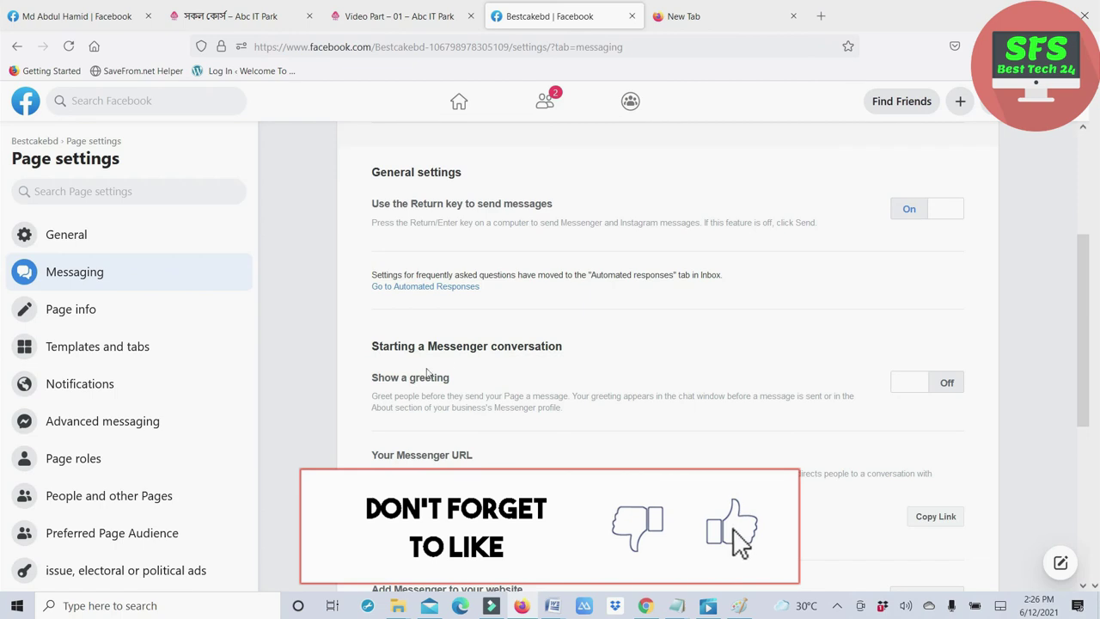
left_click(905, 385)
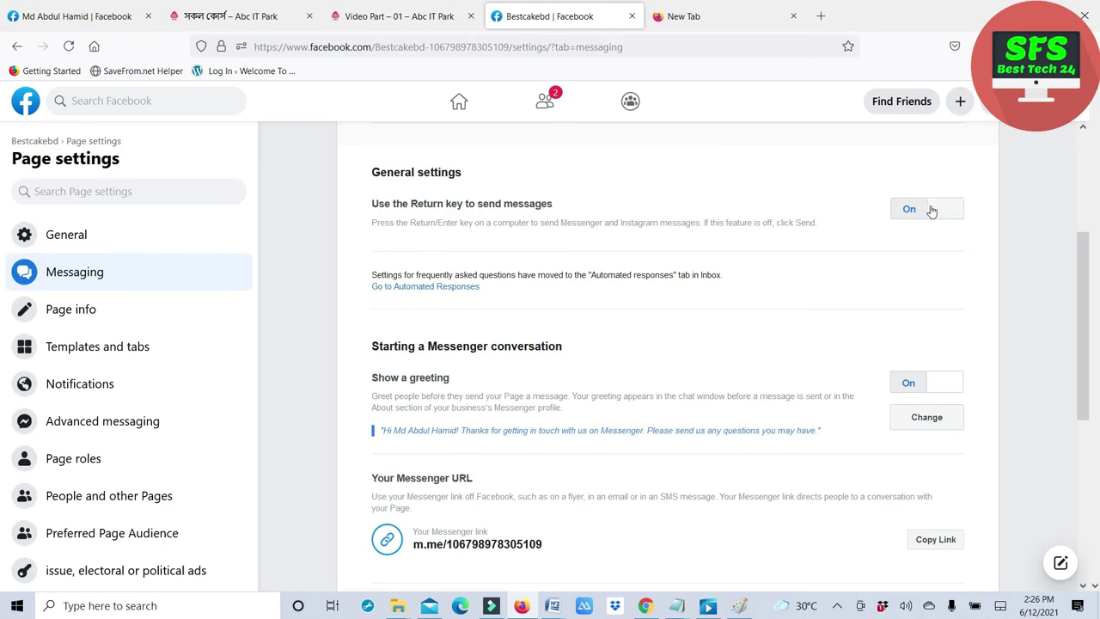
- Read through the Messenger website, automated responses and message-sender settings by highlighting their text
scroll(670, 425, "down", 1)
scroll(671, 424, "down", 2)
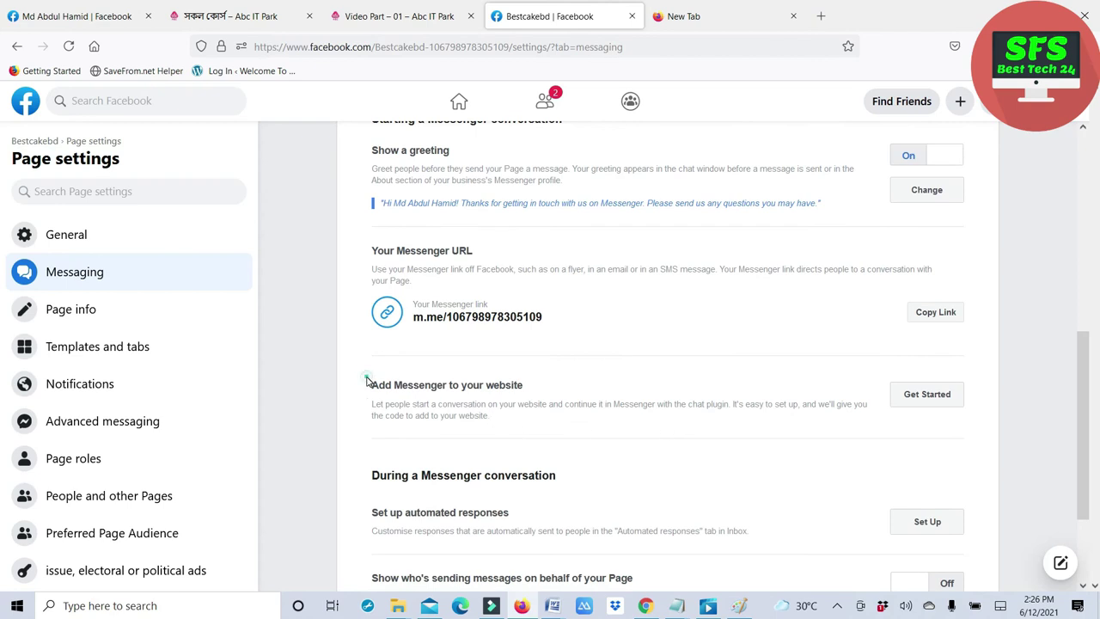
left_click_drag(366, 380, 543, 395)
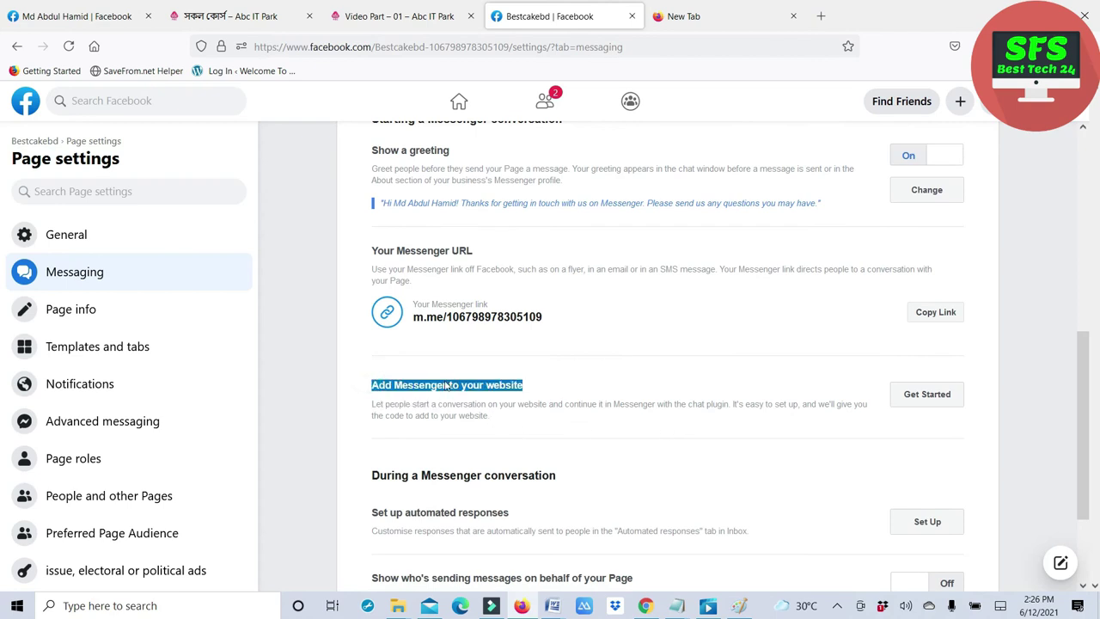
left_click_drag(518, 421, 372, 387)
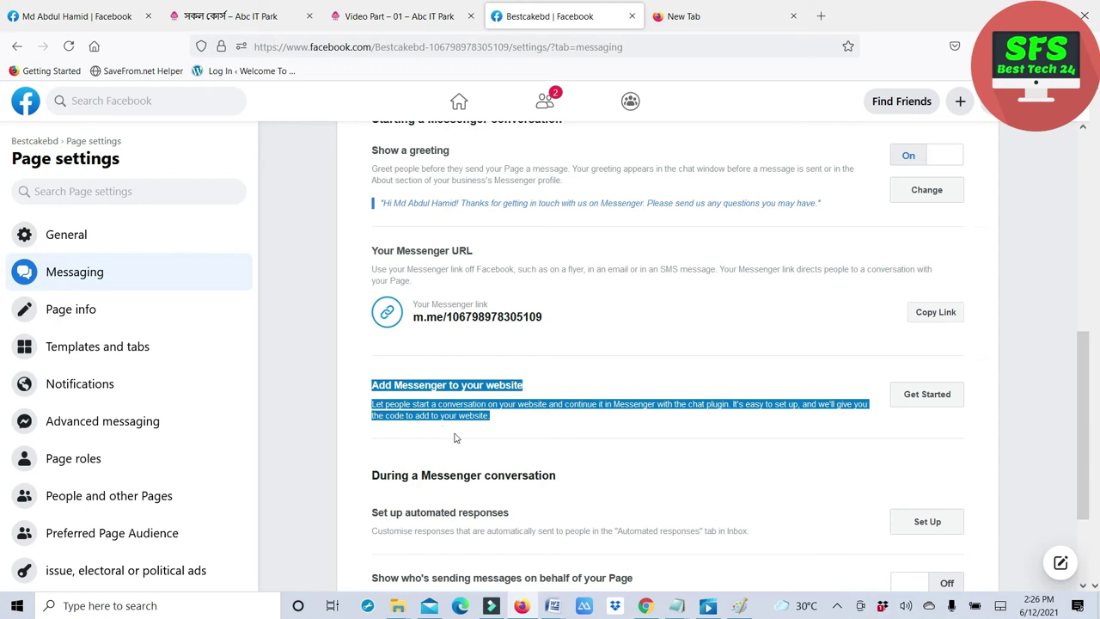
scroll(456, 440, "down", 2)
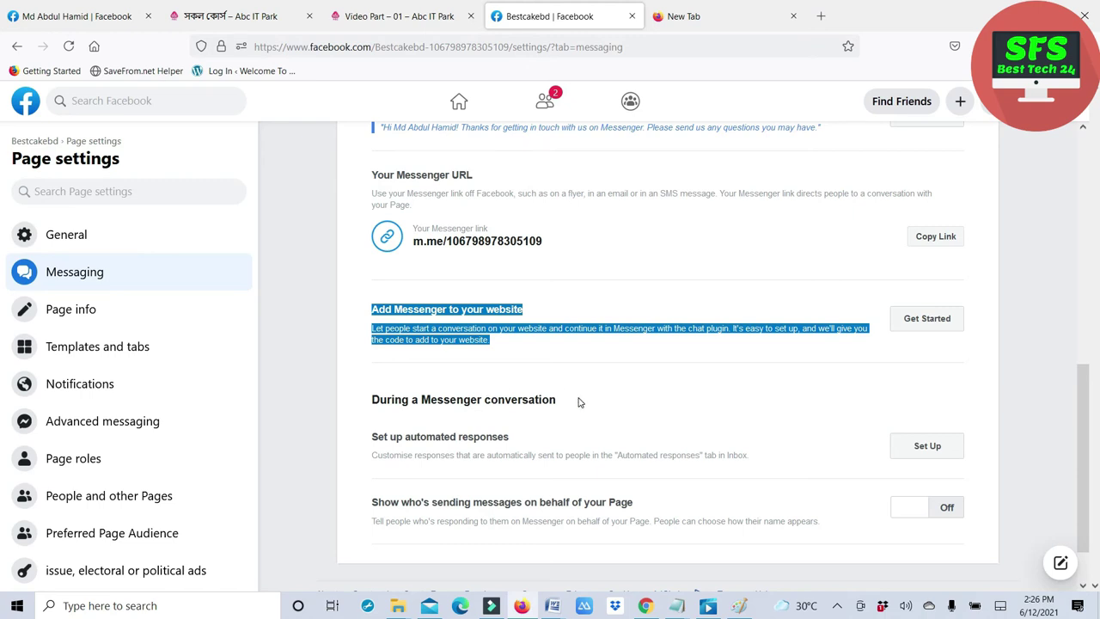
left_click_drag(579, 401, 405, 413)
left_click_drag(515, 438, 373, 438)
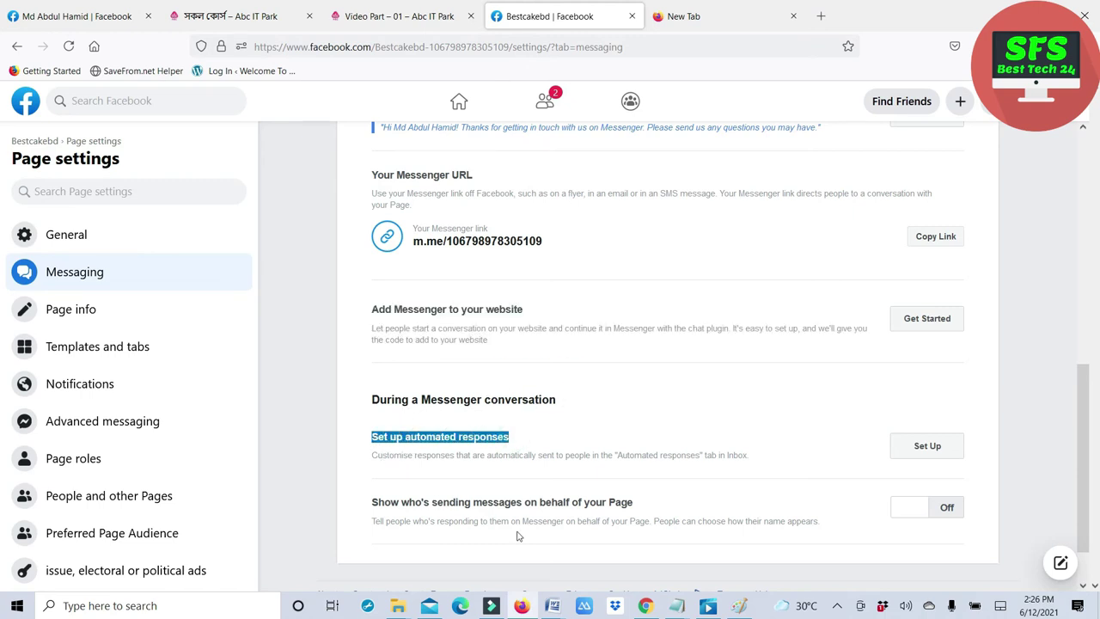
left_click_drag(392, 504, 634, 509)
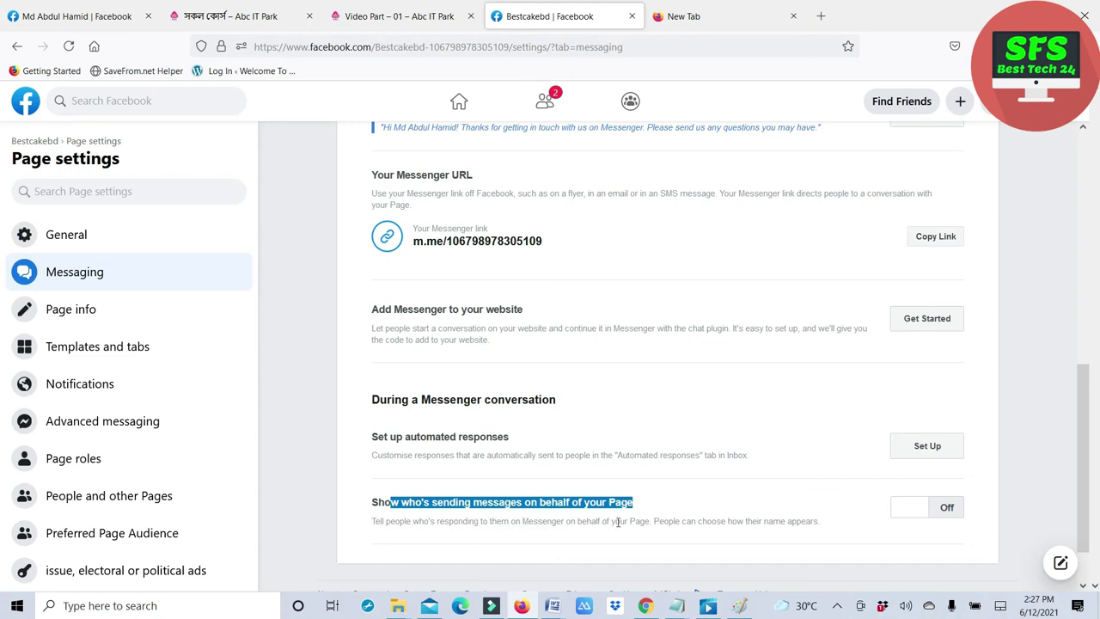
left_click_drag(649, 521, 827, 529)
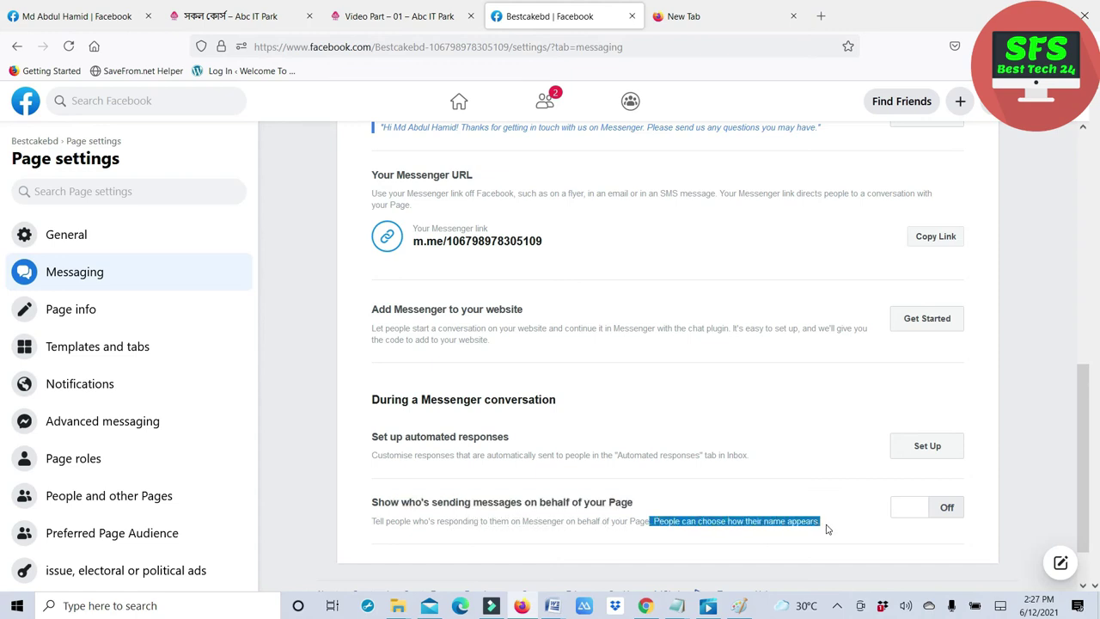
scroll(602, 486, "down", 1)
scroll(335, 457, "up", 4)
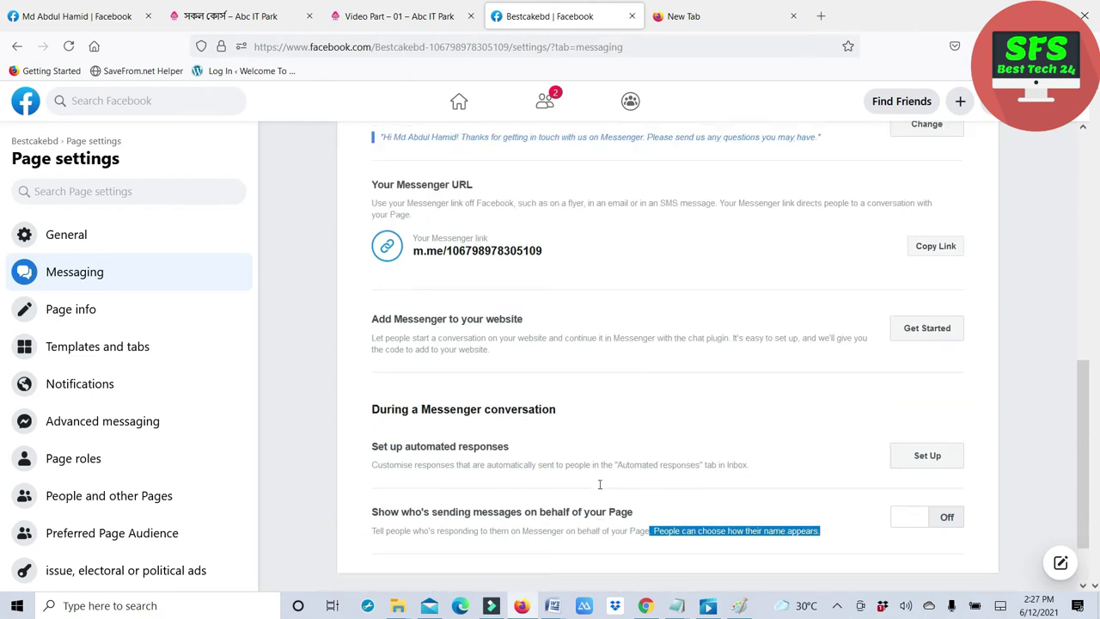
- Open the Page info editor and enter bestcakebd as the page username
left_click(82, 320)
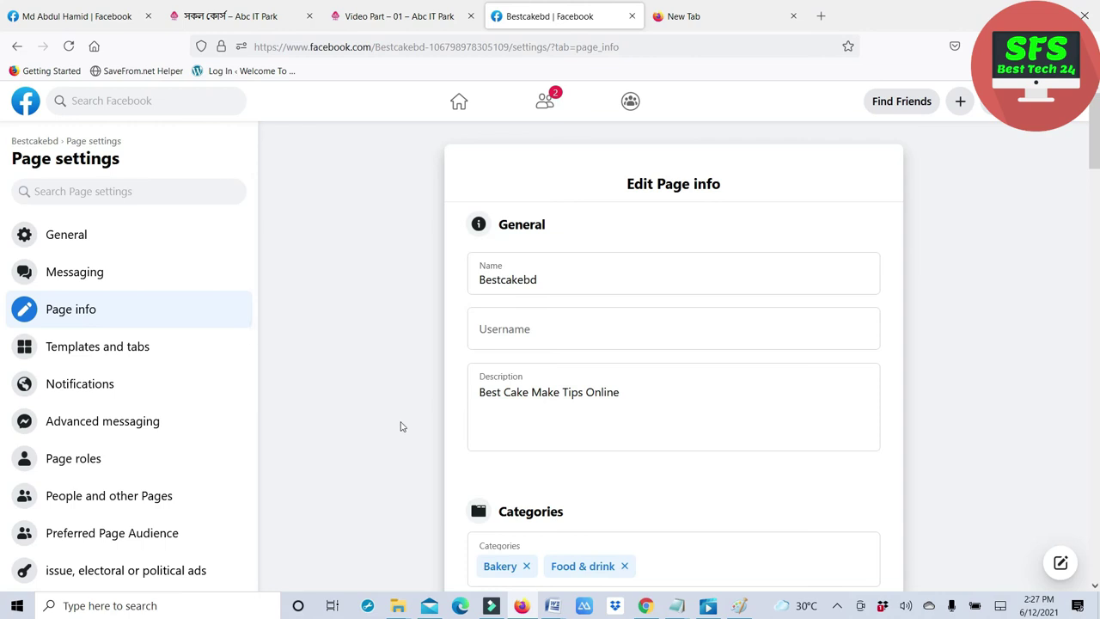
left_click(490, 334)
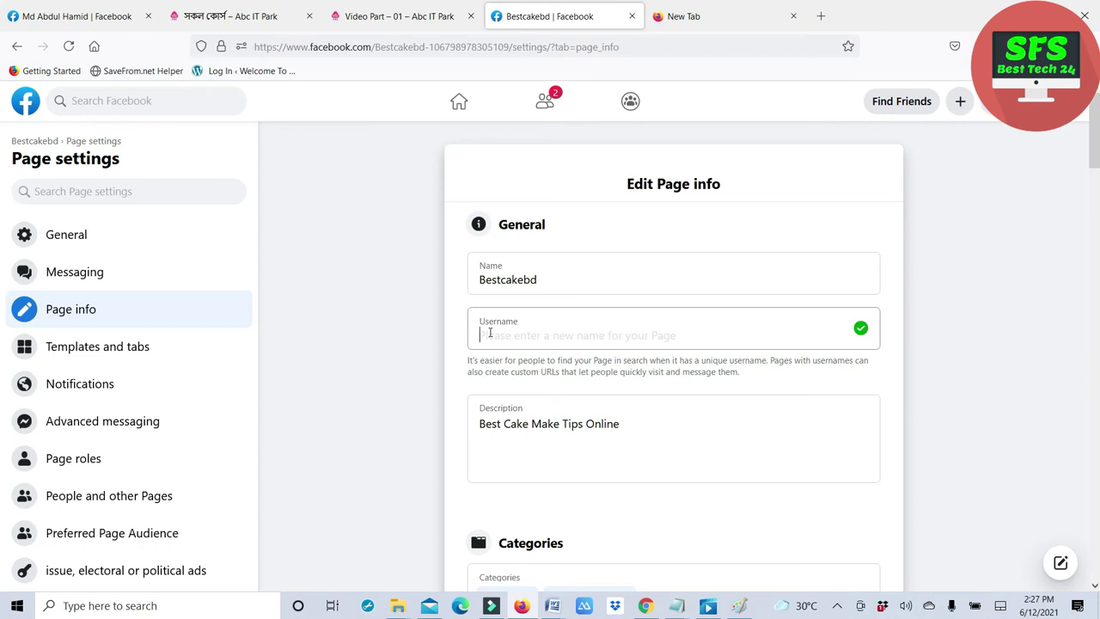
type("bestcakebd")
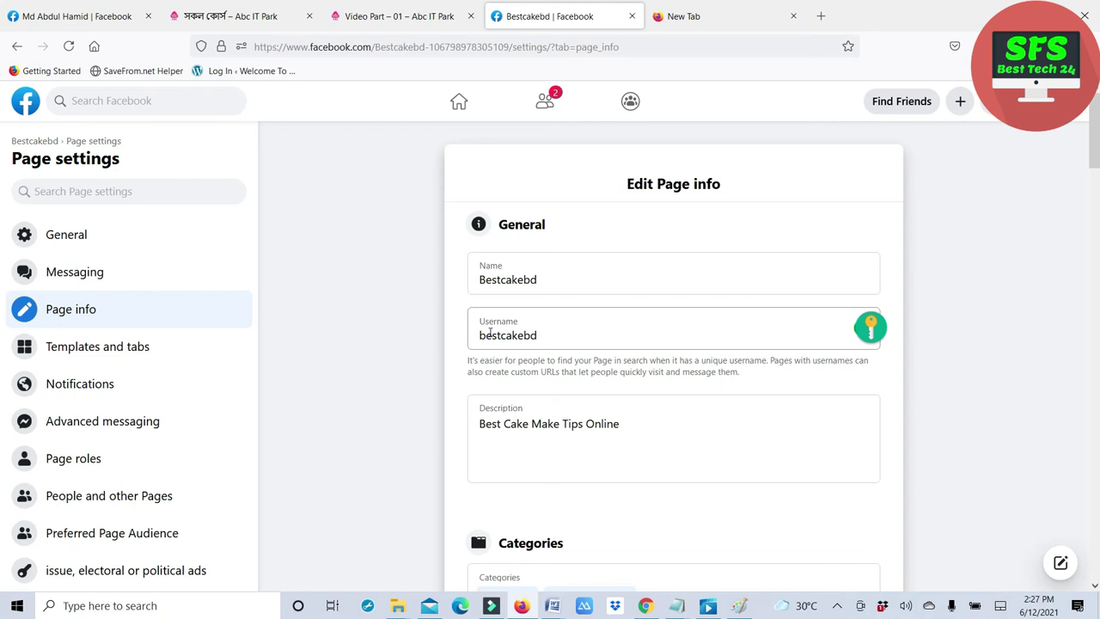
left_click(508, 362)
scroll(526, 372, "down", 8)
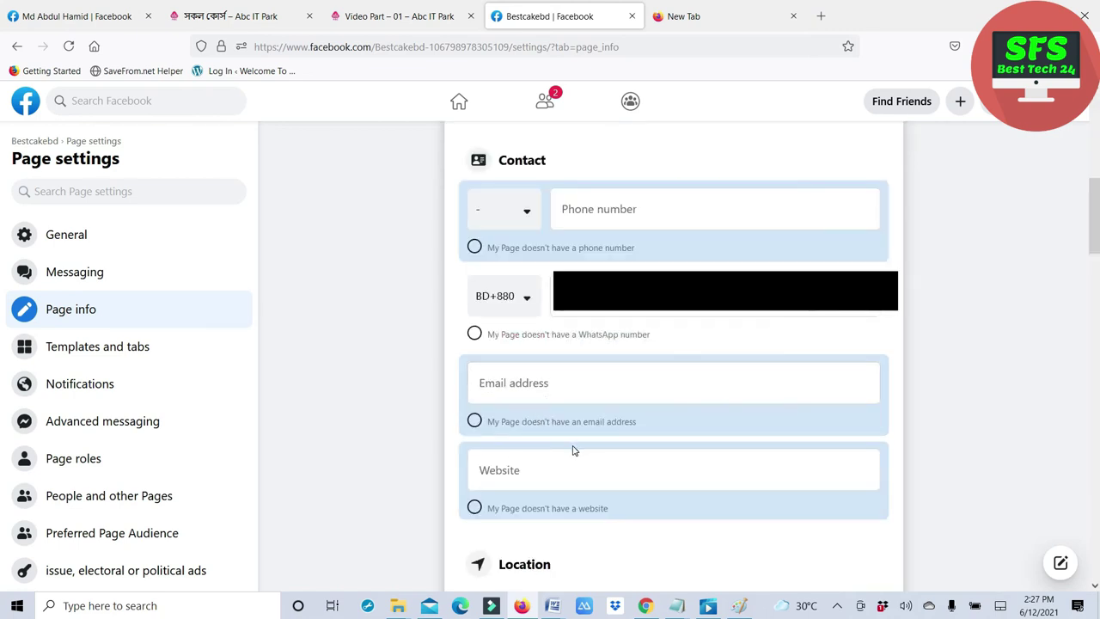
left_click(519, 473)
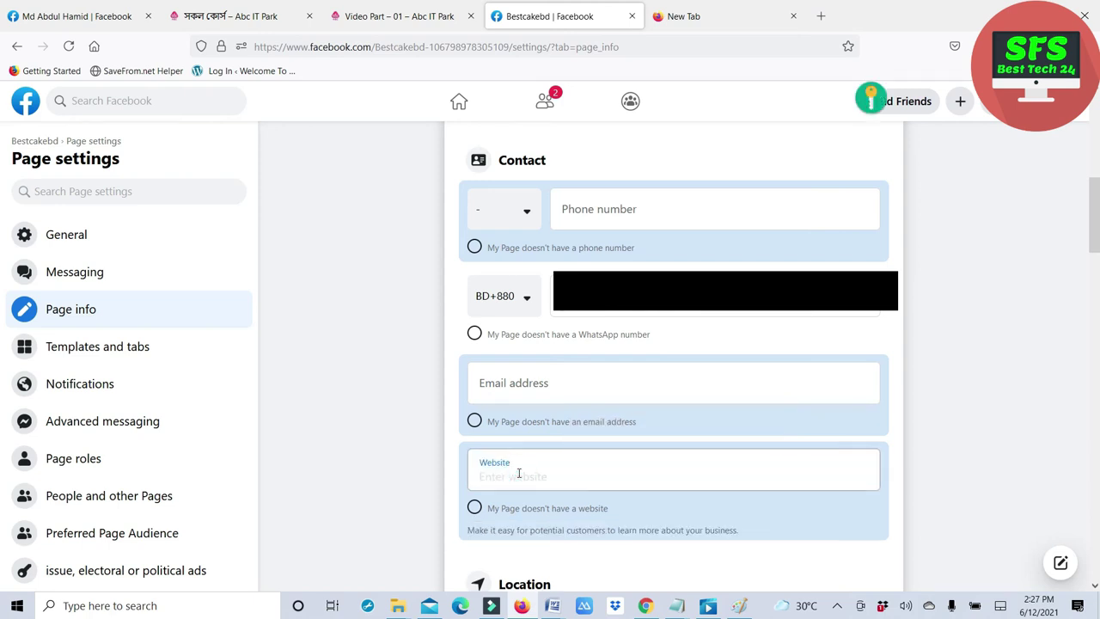
type("www")
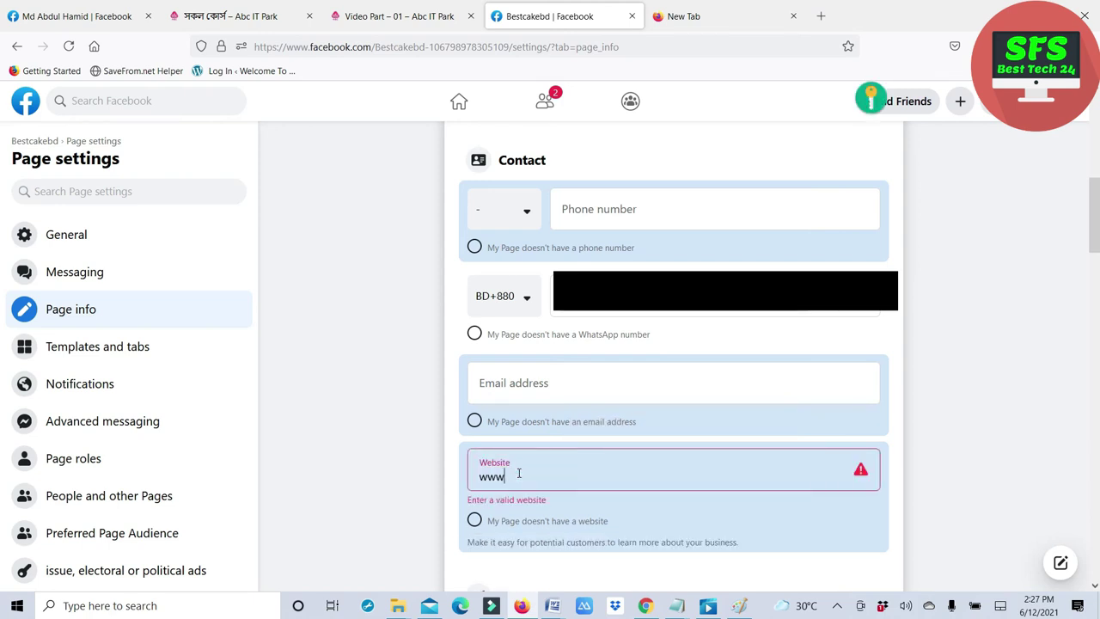
type(".")
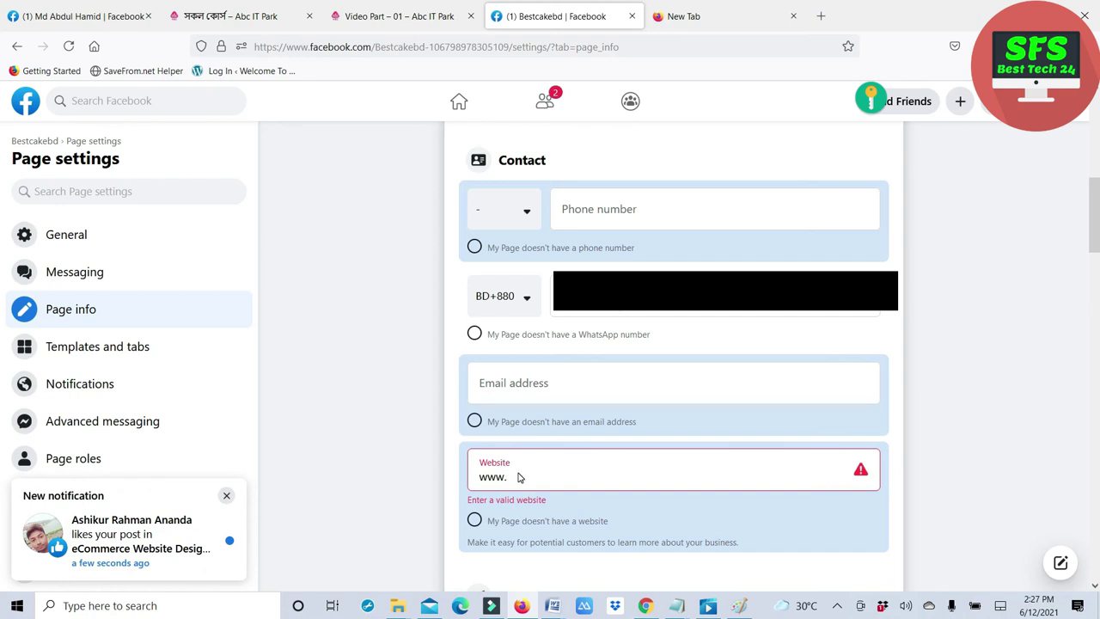
type("bes")
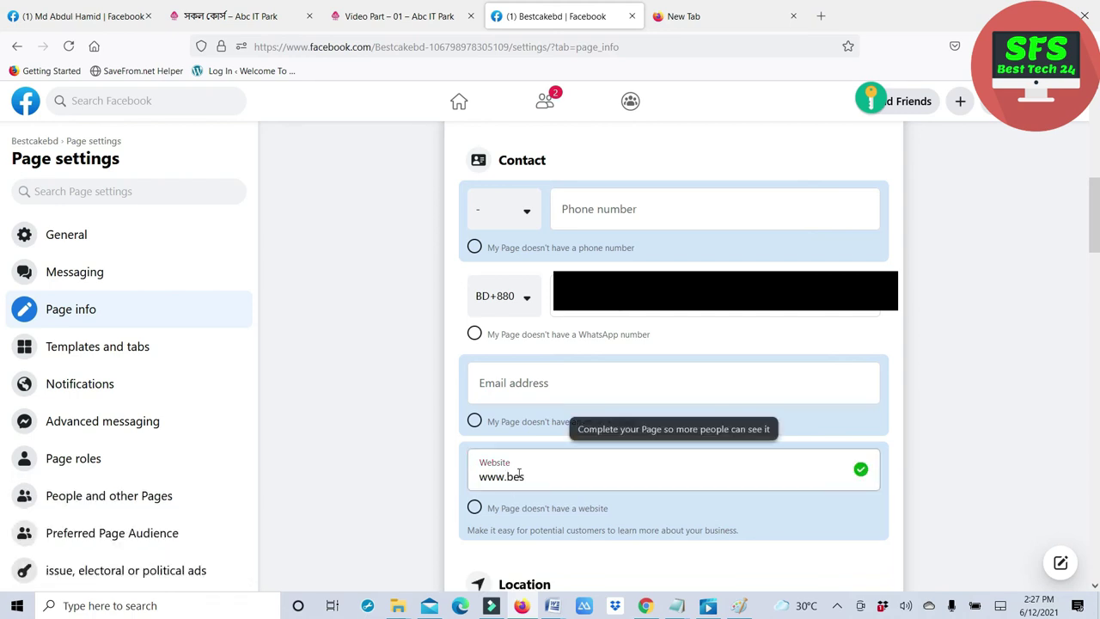
type("tcakebd.com")
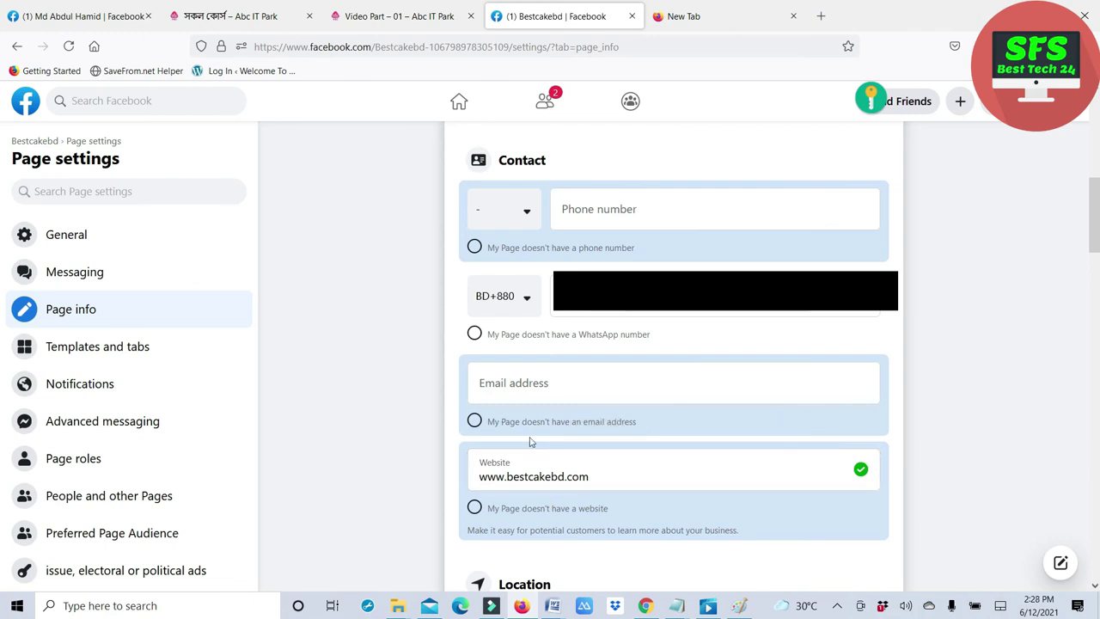
scroll(613, 491, "down", 3)
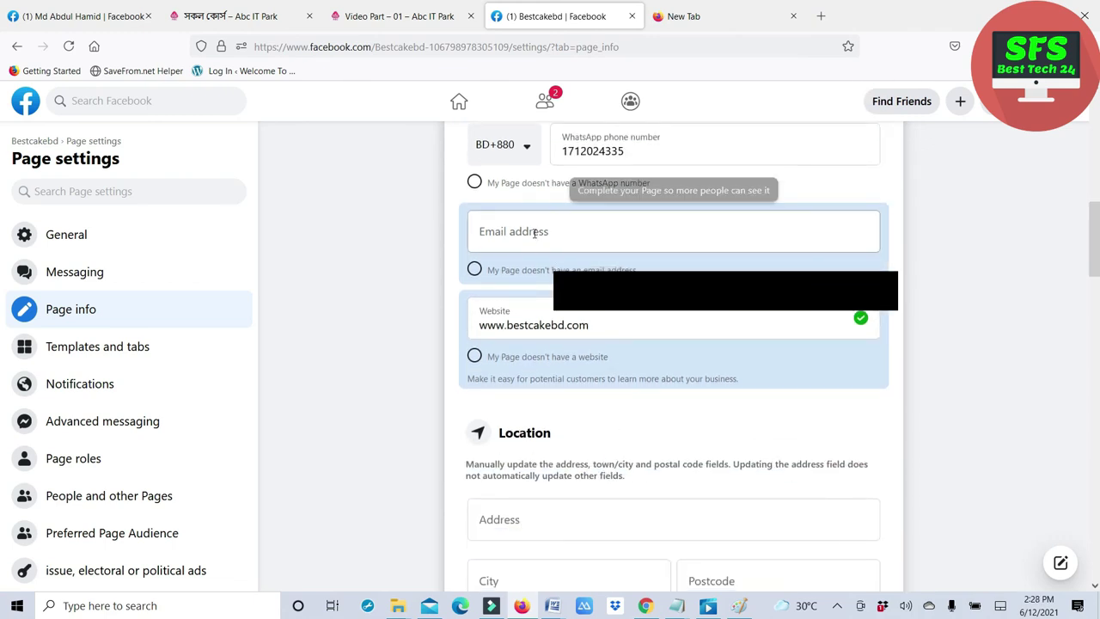
- Fill in the contact e-mail address in the Email field
left_click(533, 234)
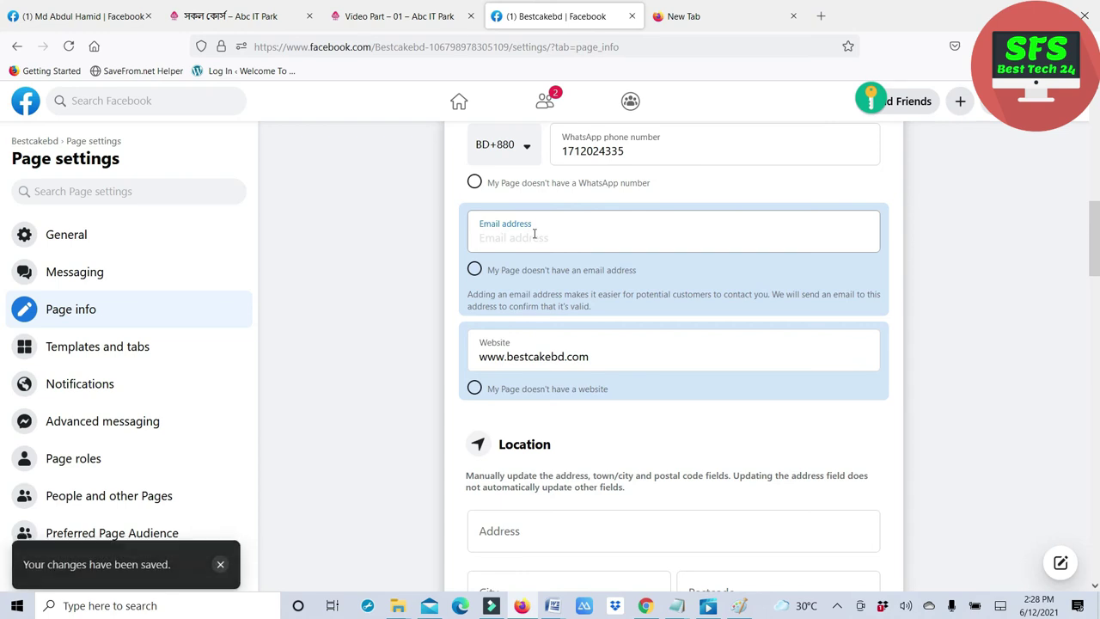
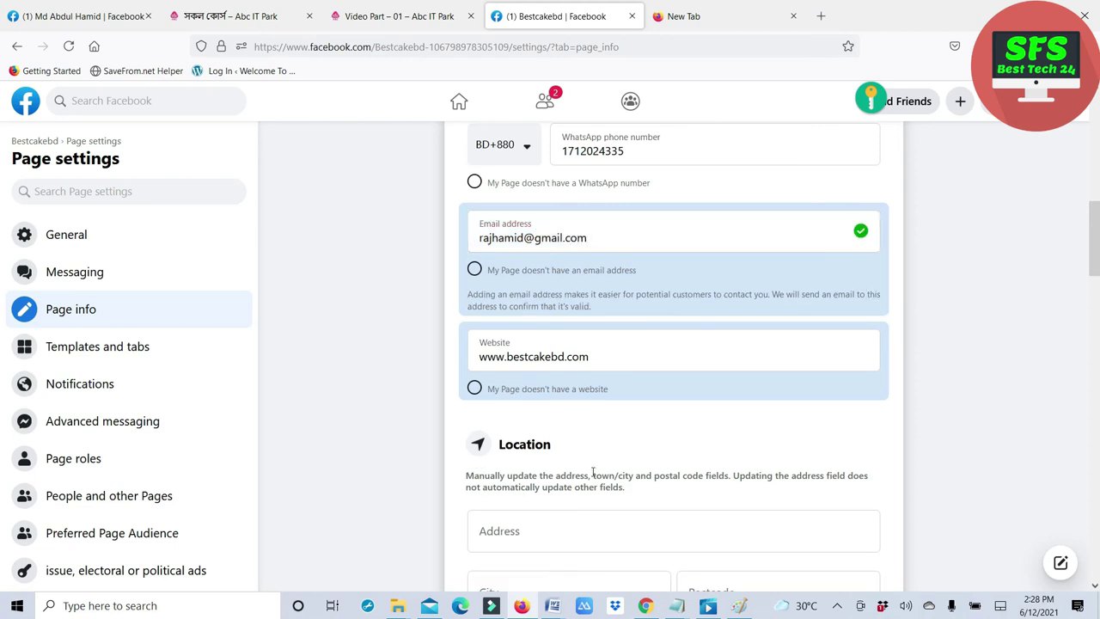
scroll(592, 489, "down", 2)
left_click(535, 454)
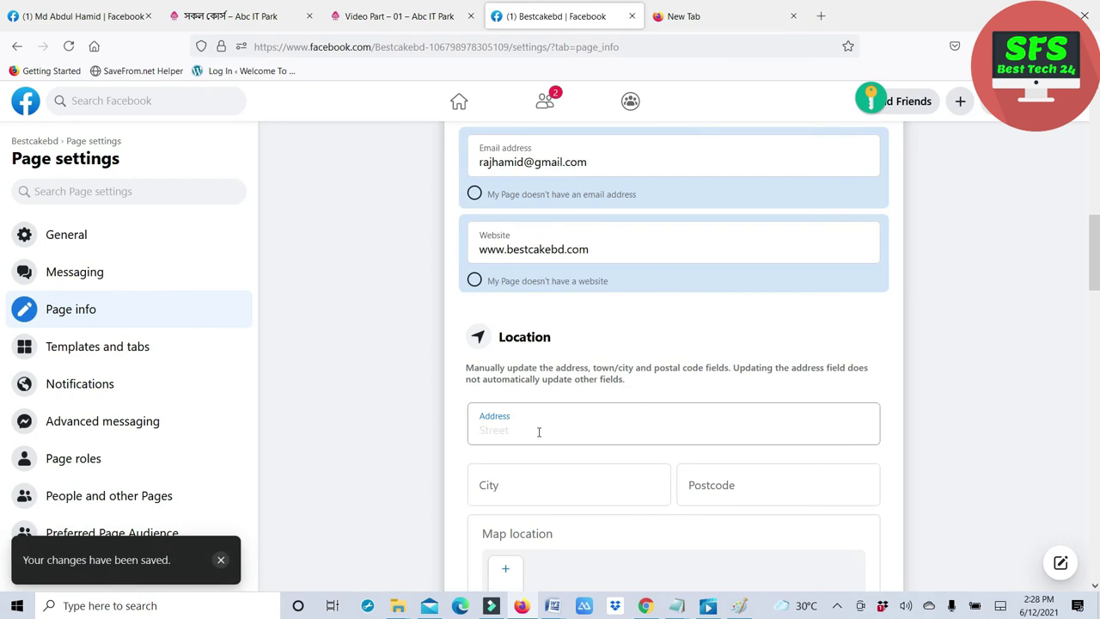
type("Gobindagonj,")
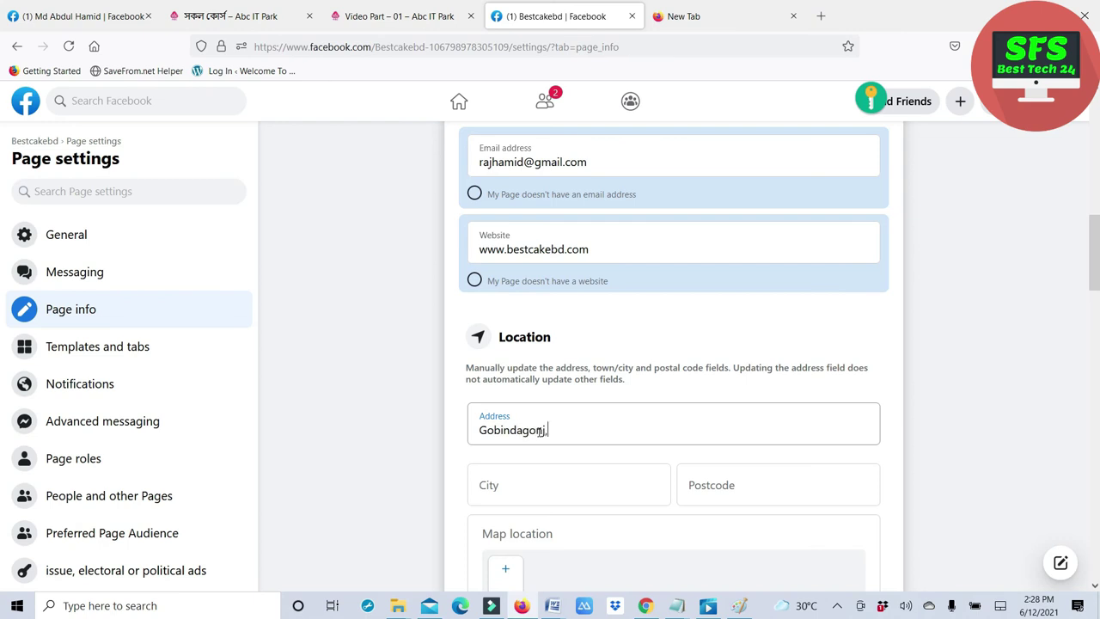
left_click(560, 478)
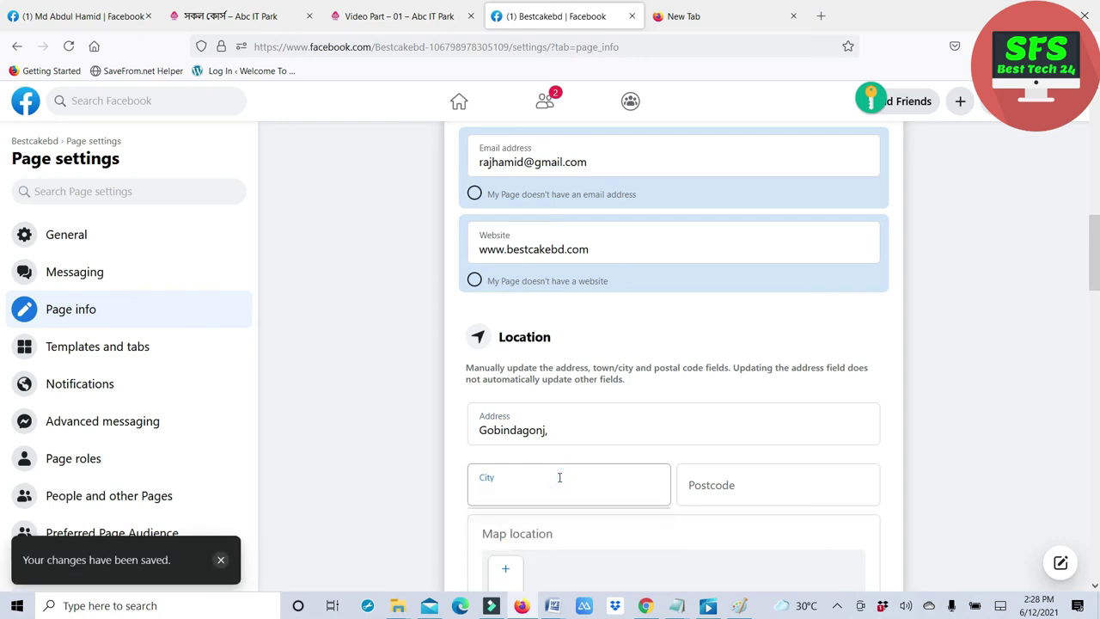
type("Gai")
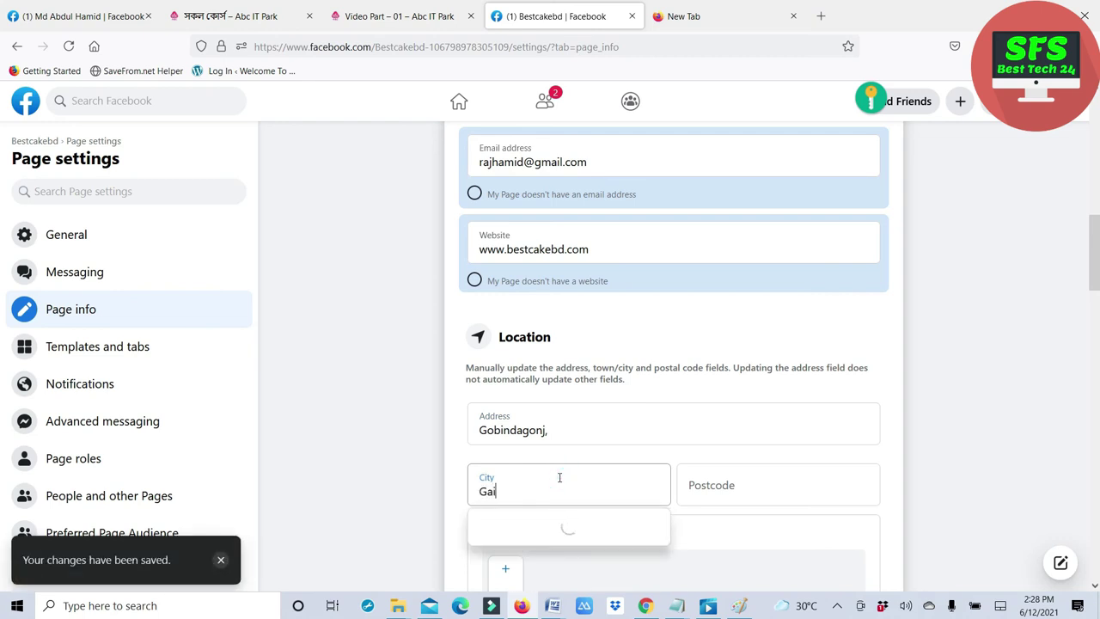
type("bandha")
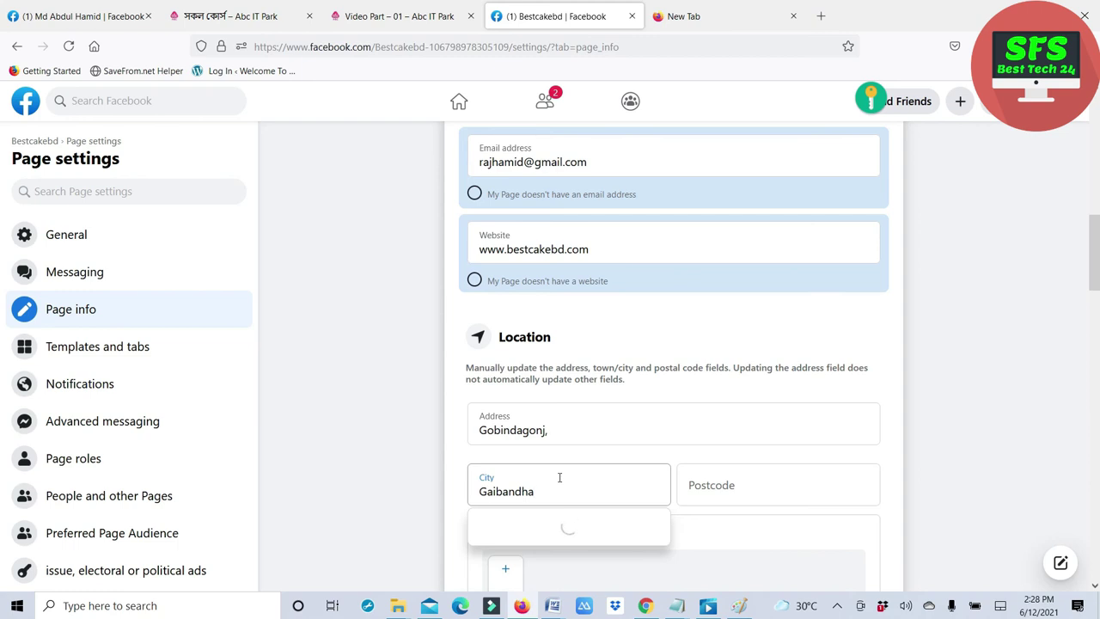
left_click(700, 486)
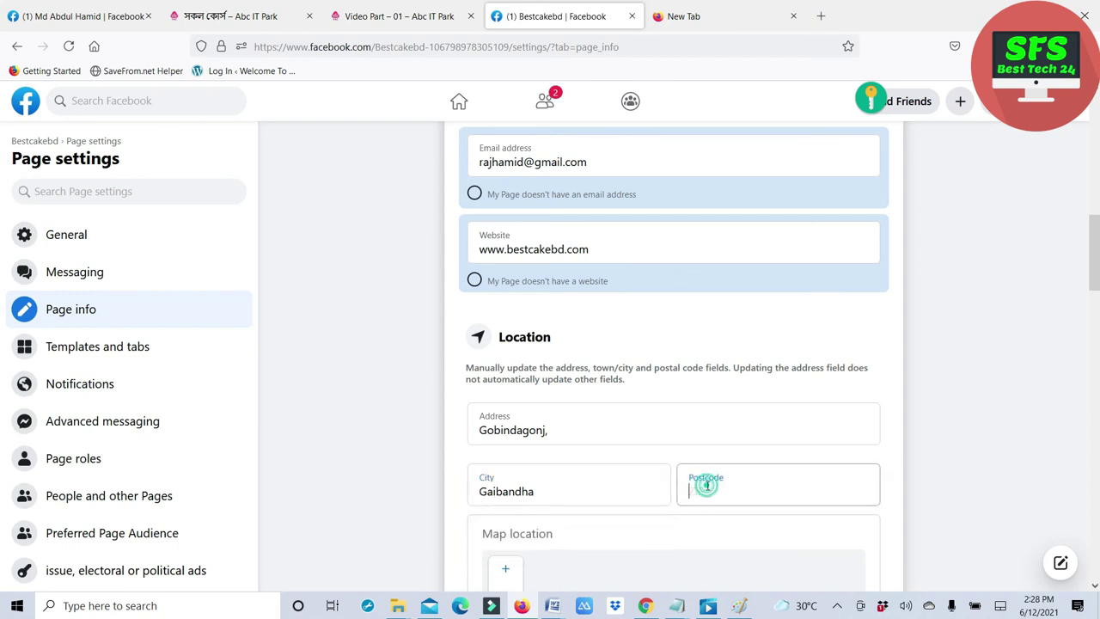
scroll(707, 486, "down", 3)
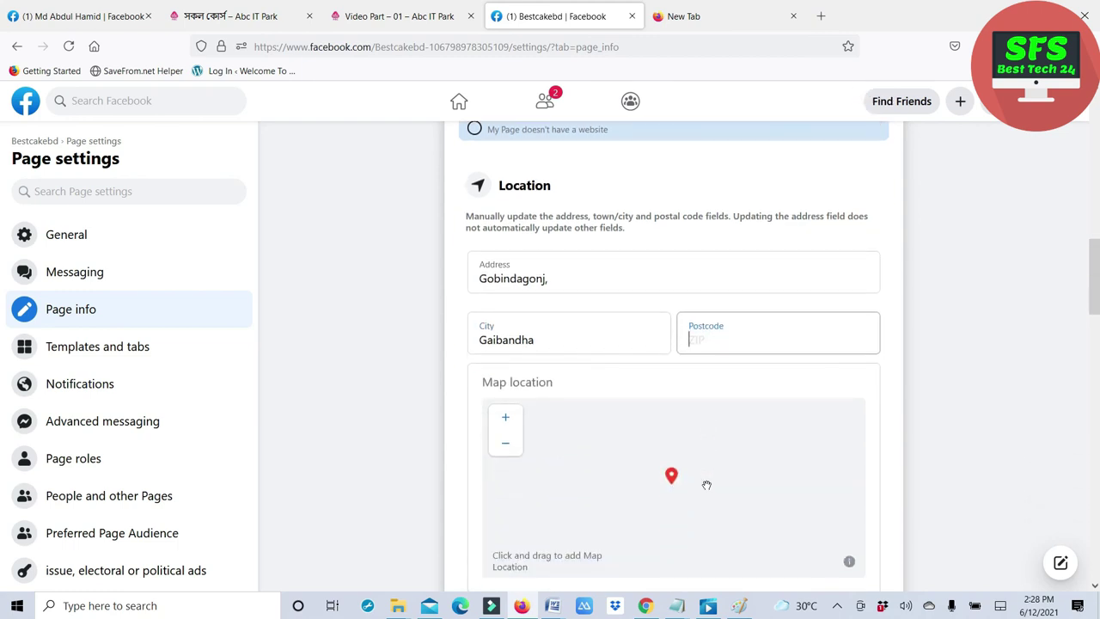
scroll(670, 511, "down", 1)
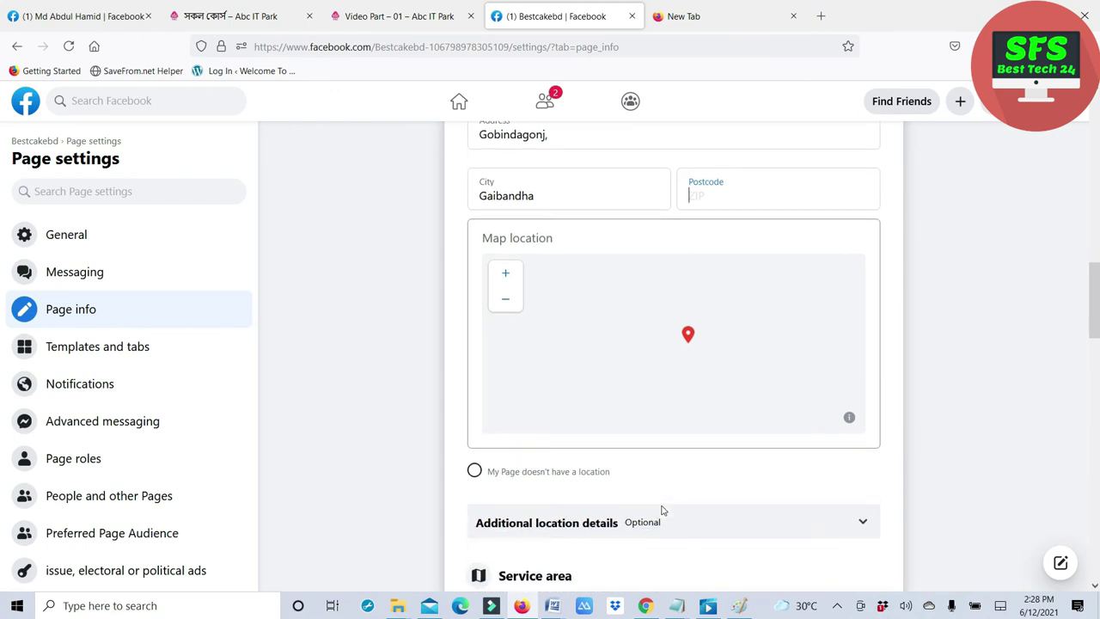
scroll(660, 512, "down", 2)
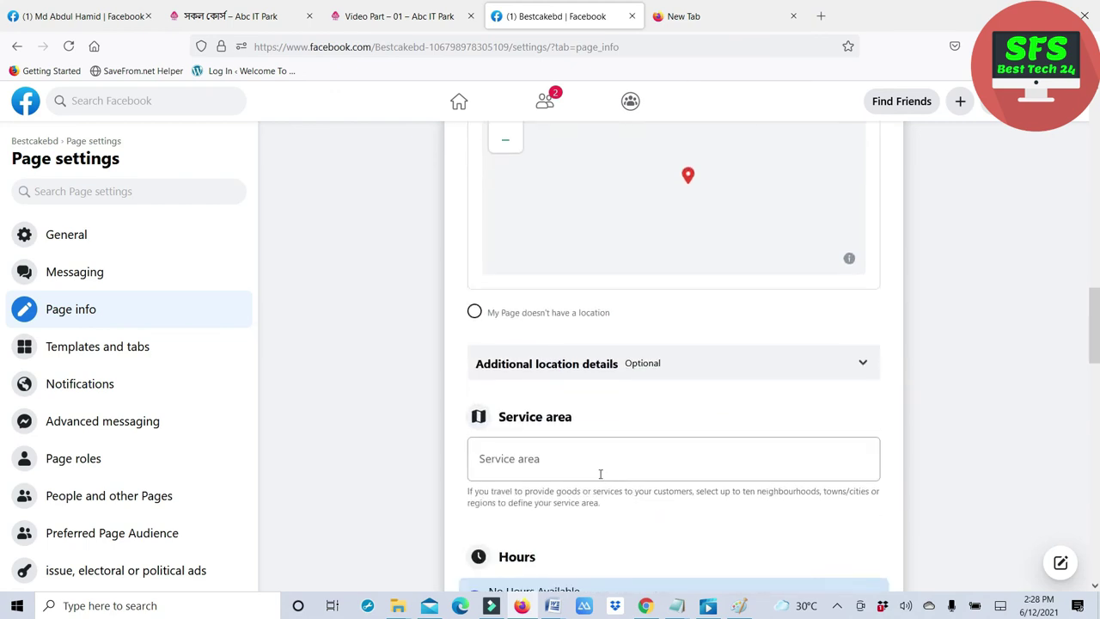
- Enter Bangladesh as the service area, removing the trailing comma and closing the suggestions
left_click(564, 454)
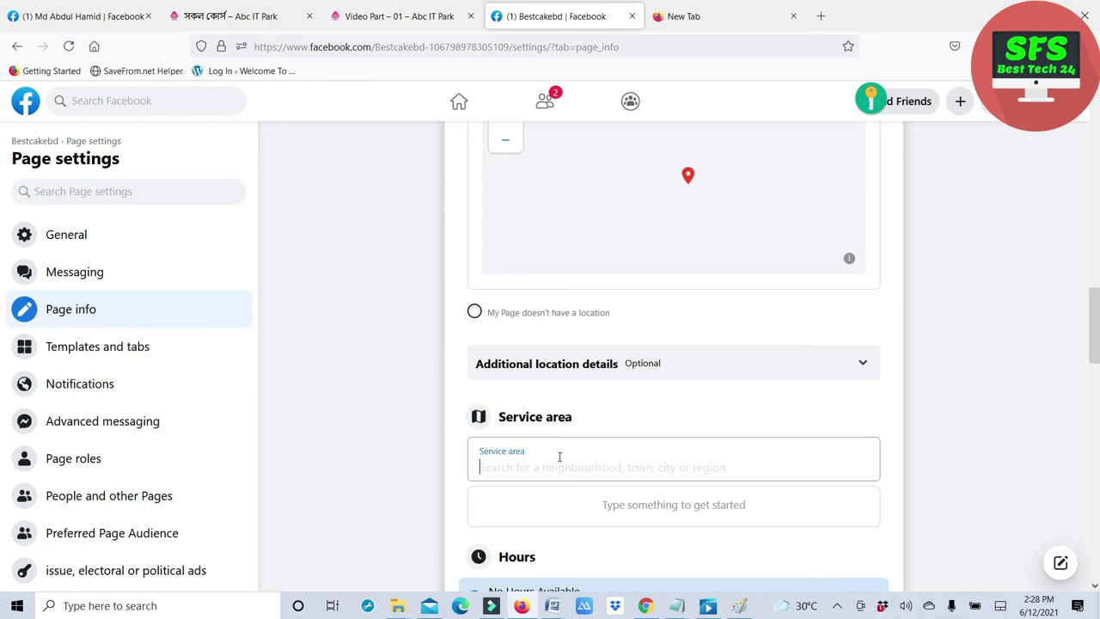
type("Bang")
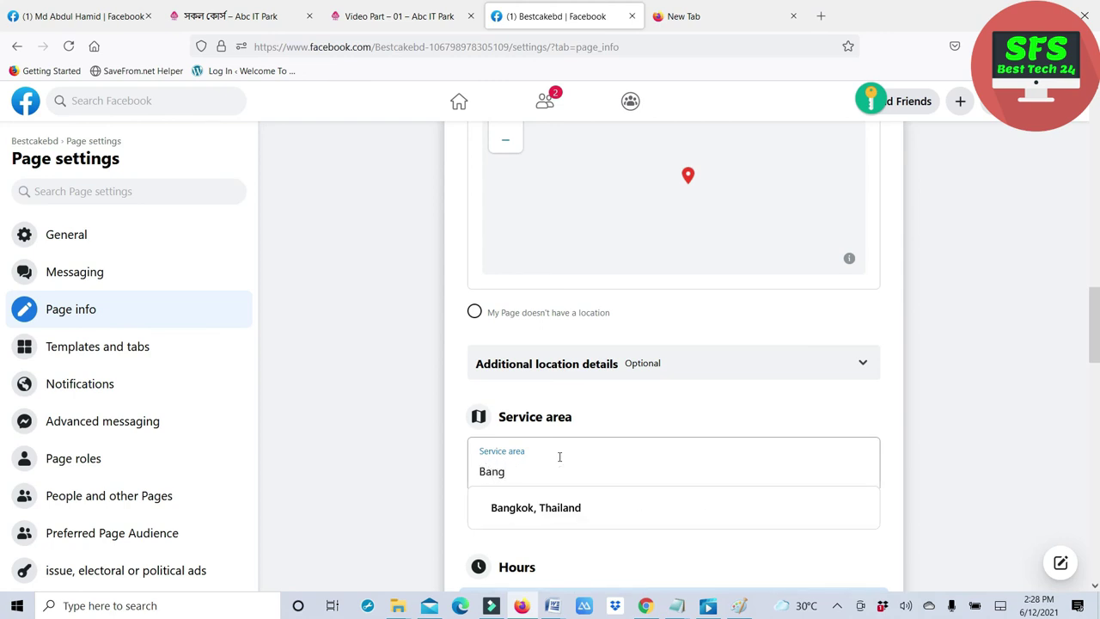
type("ladesh")
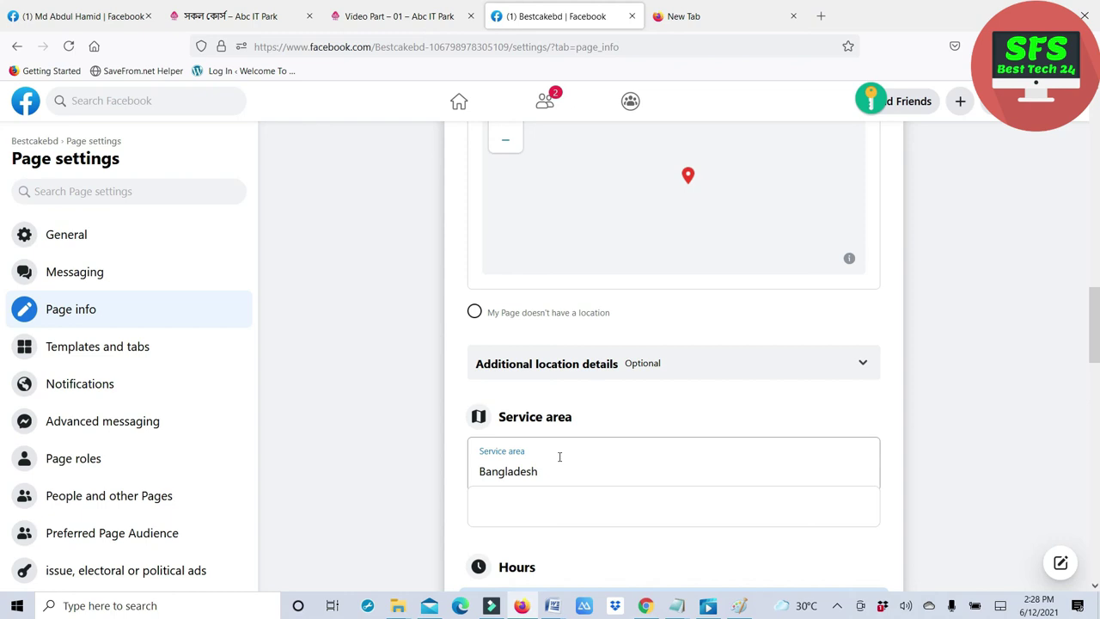
type(",")
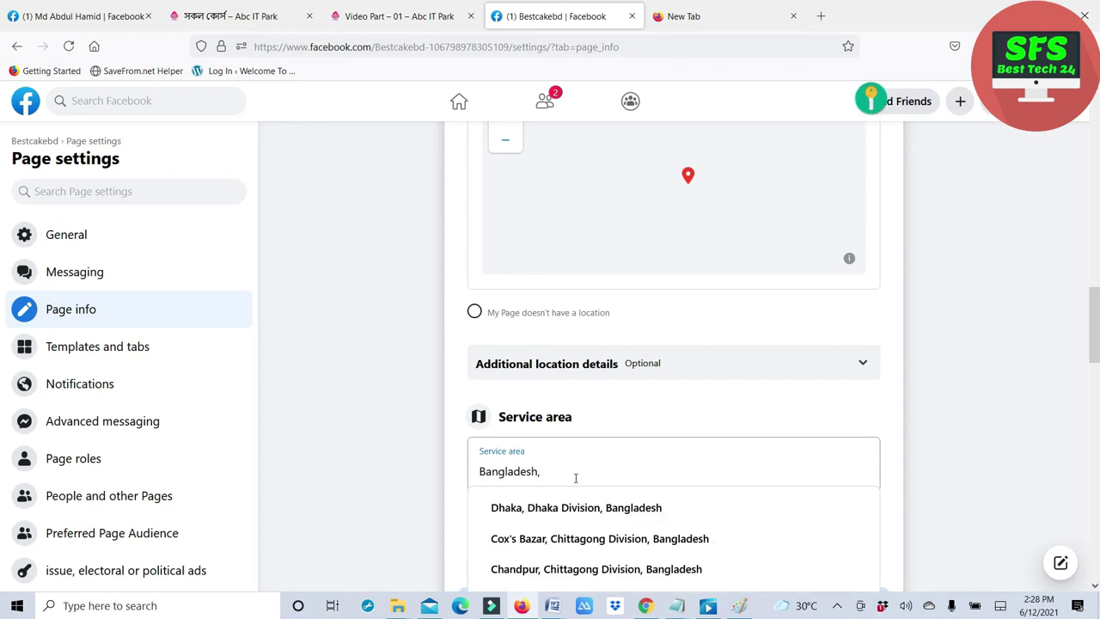
key("BackSpace")
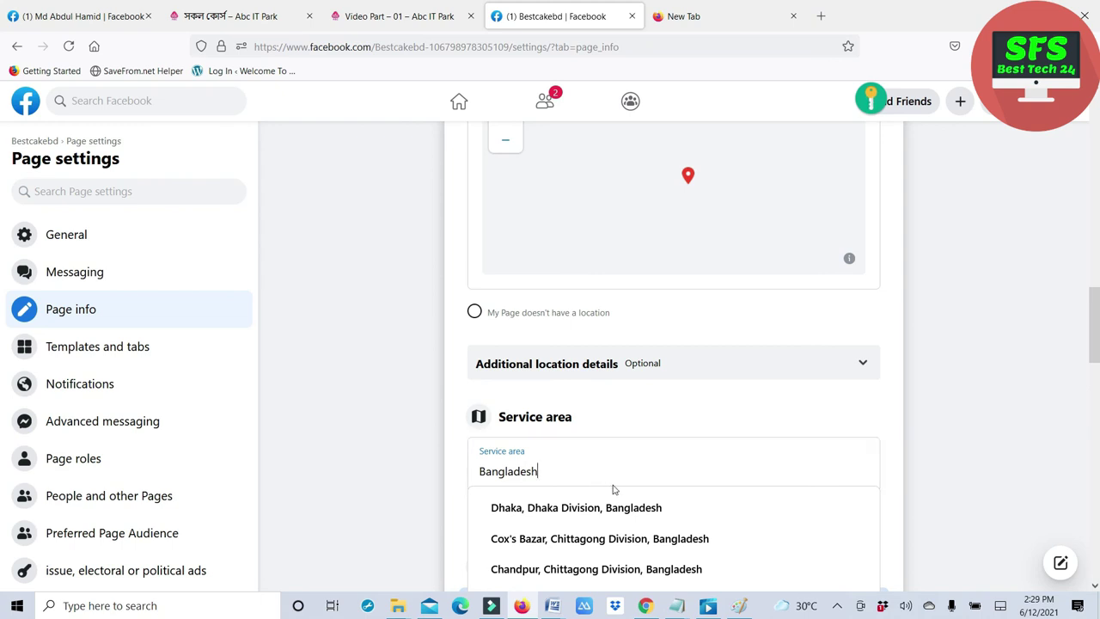
scroll(687, 509, "down", 1)
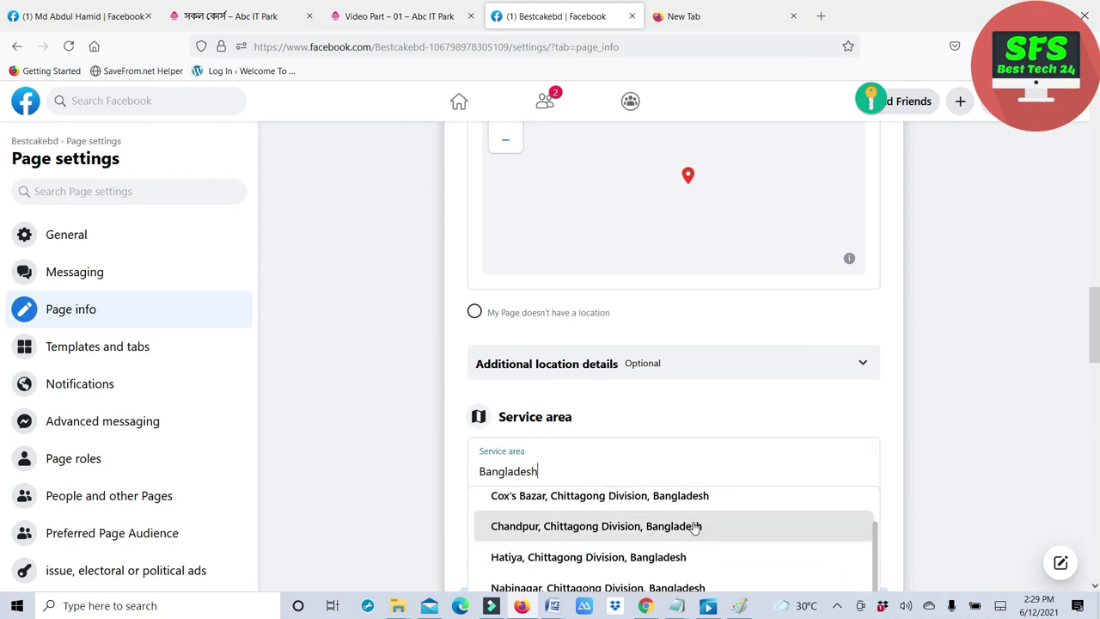
left_click(821, 415)
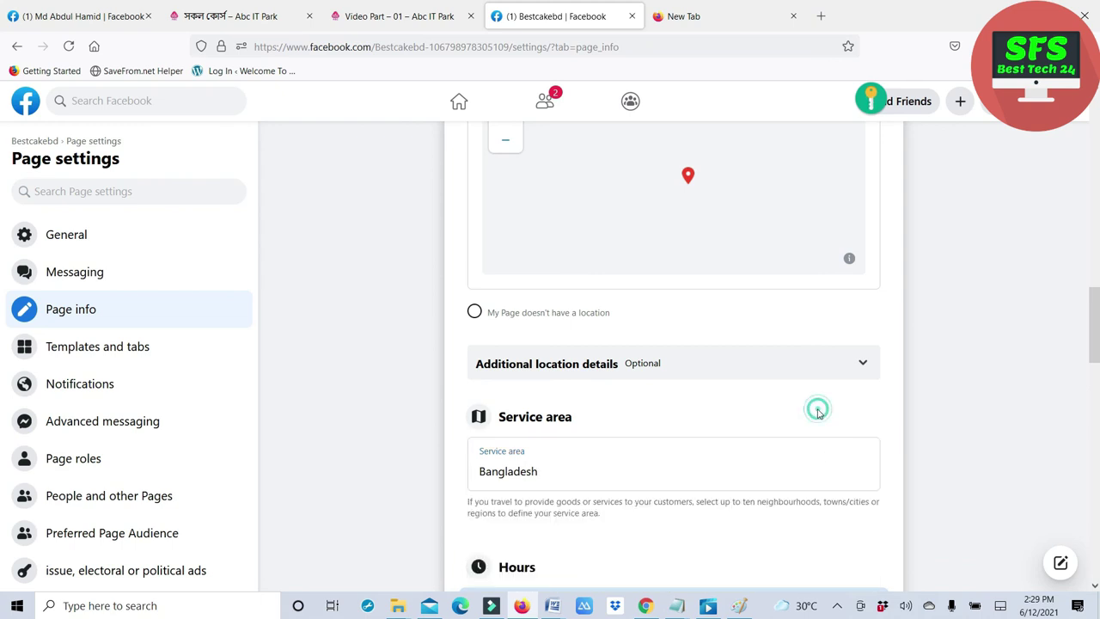
scroll(663, 556, "down", 3)
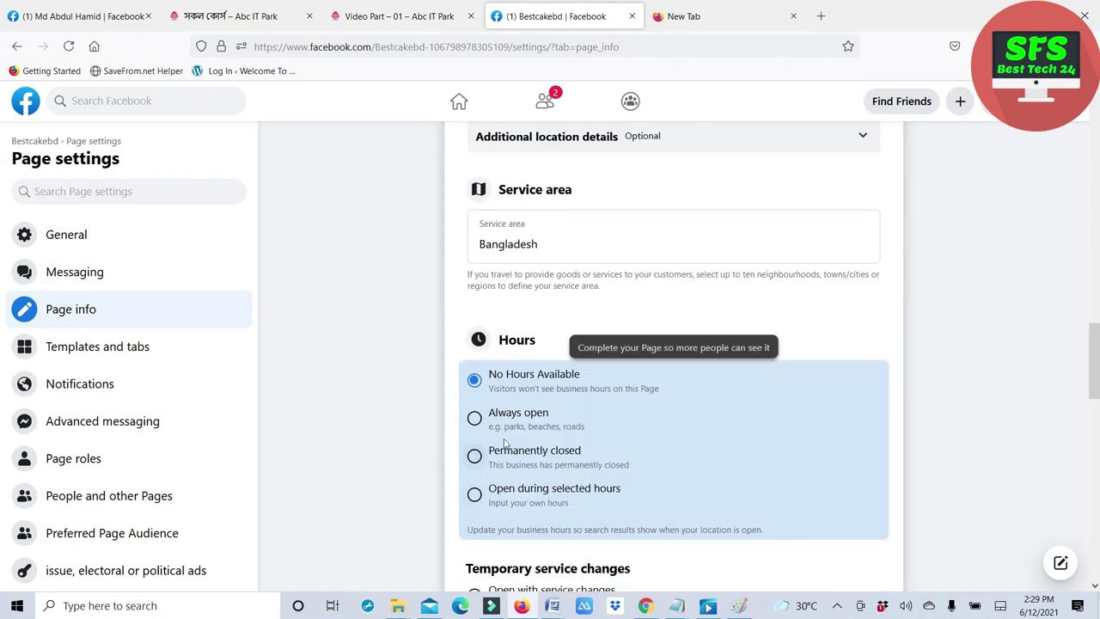
- Select Always open for the page's hours, then scroll through the remaining Page info form
left_click(475, 418)
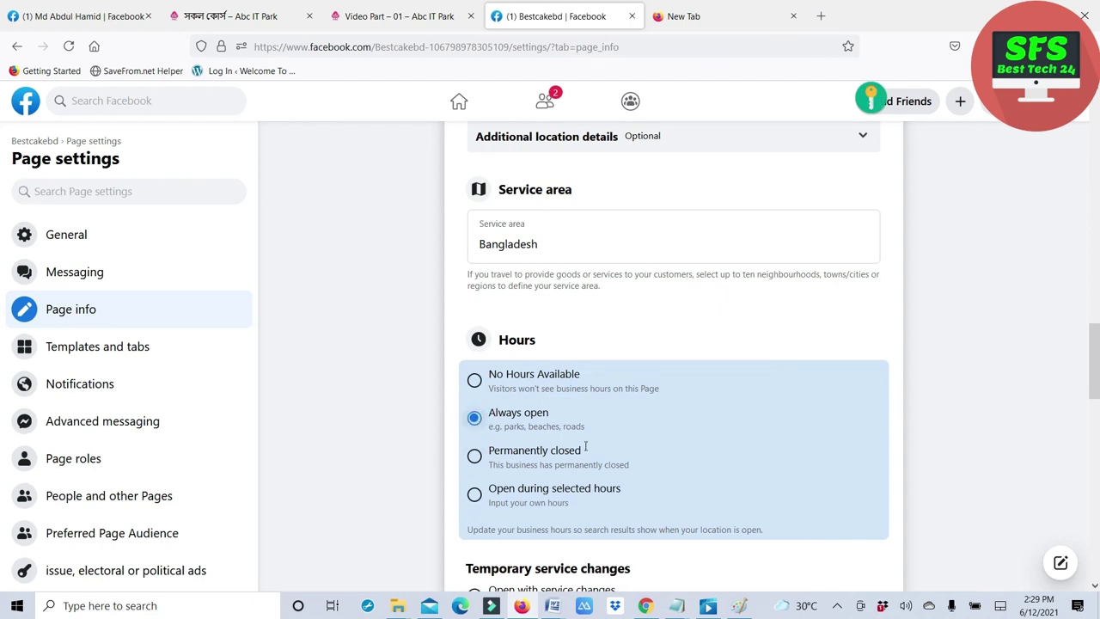
scroll(659, 513, "down", 2)
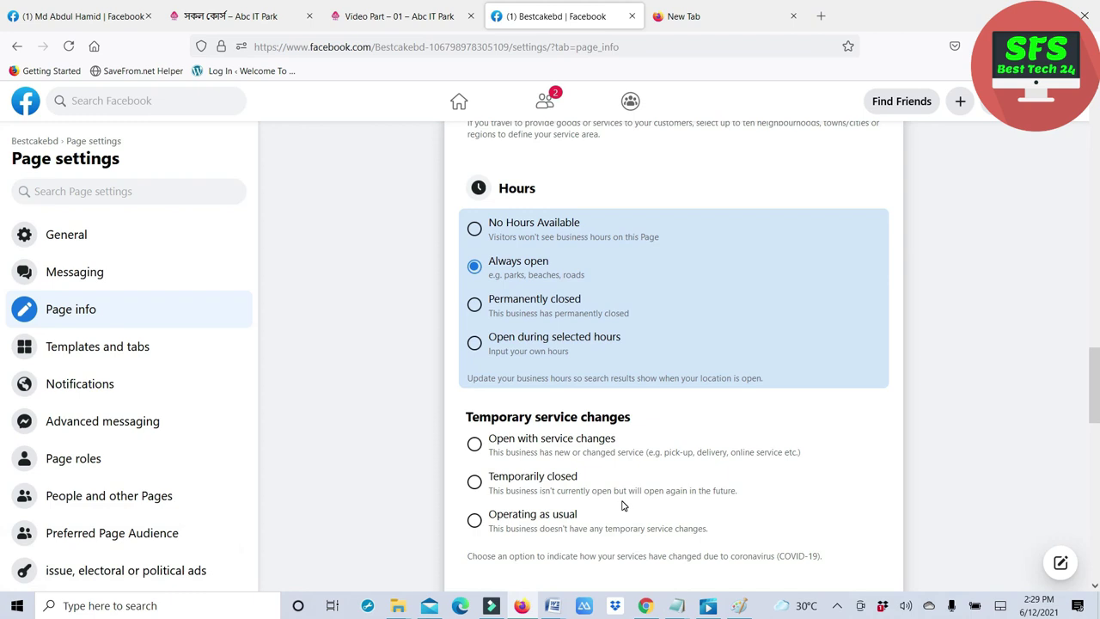
scroll(623, 503, "down", 2)
scroll(624, 496, "down", 2)
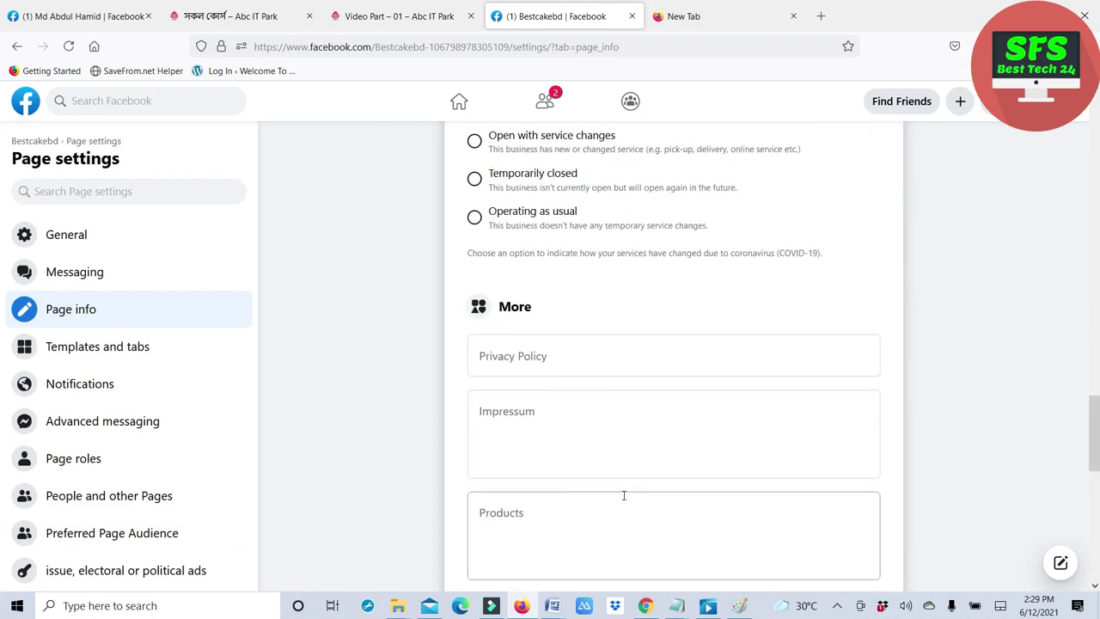
scroll(604, 494, "down", 5)
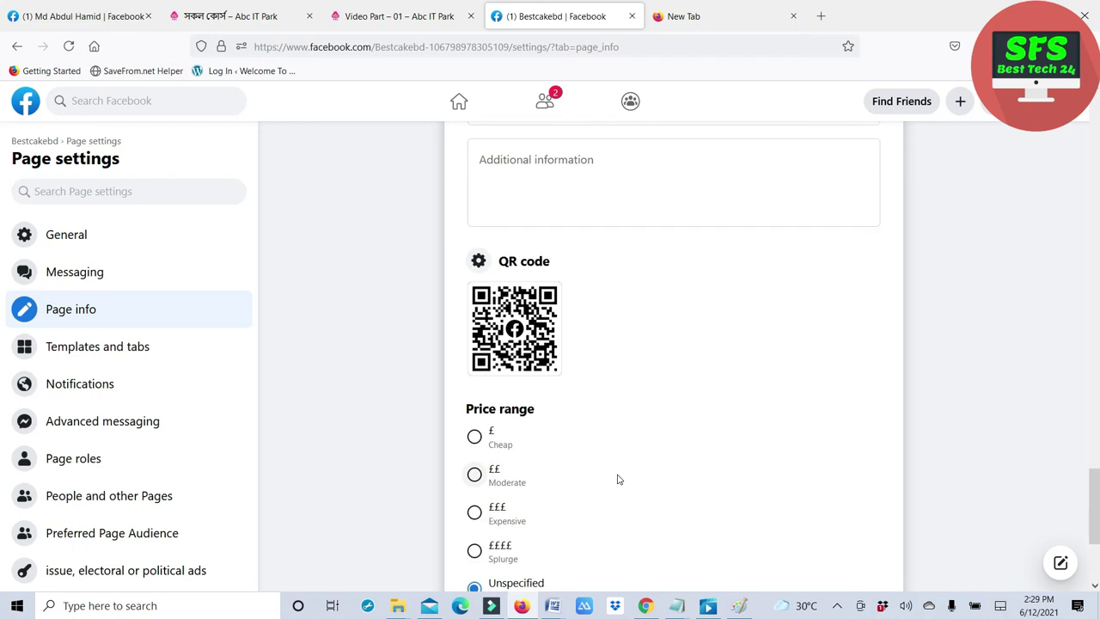
scroll(615, 453, "down", 3)
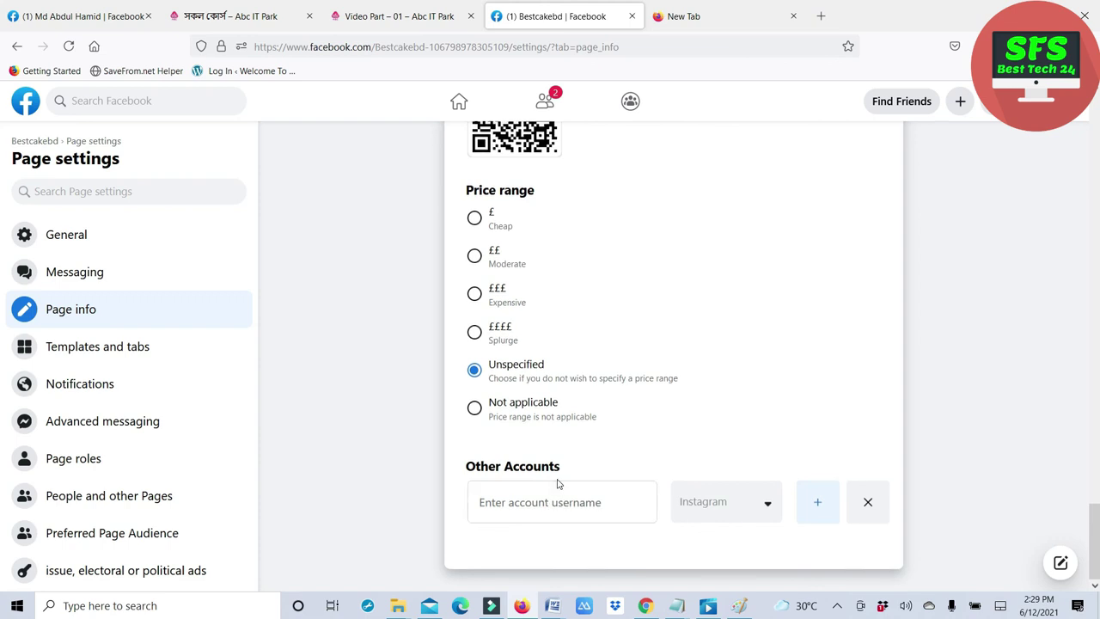
scroll(558, 483, "up", 8)
scroll(560, 479, "up", 10)
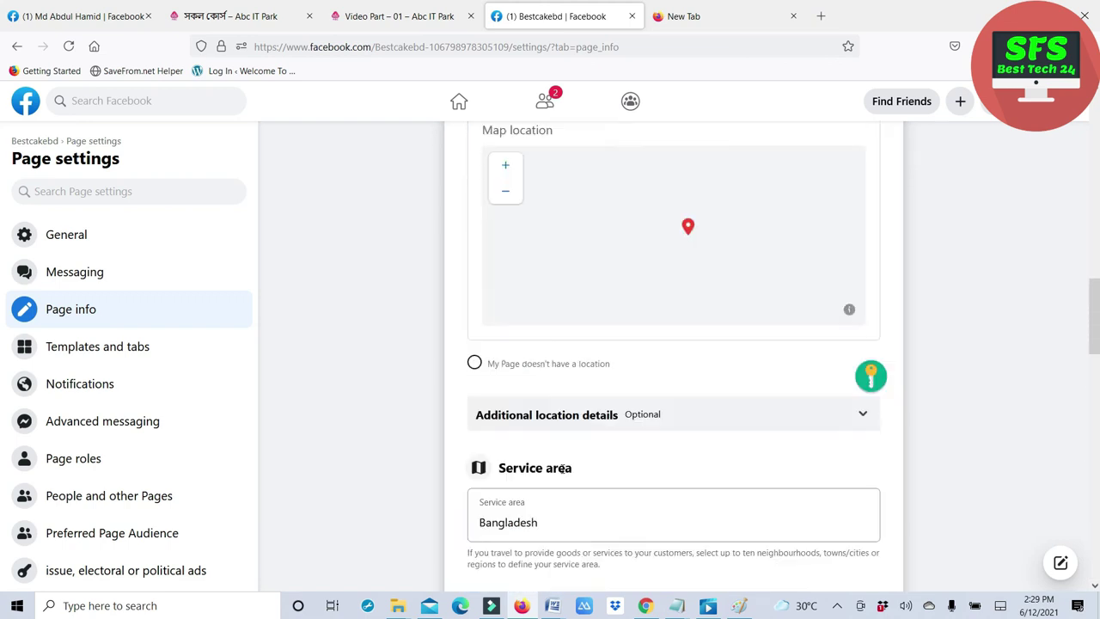
scroll(562, 468, "up", 8)
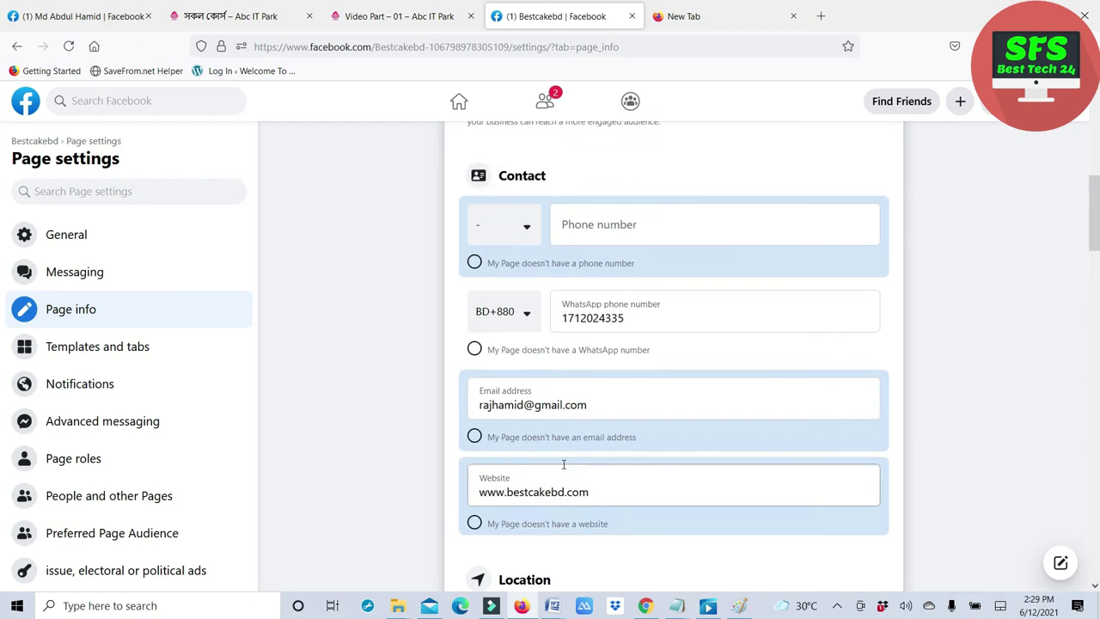
scroll(564, 465, "up", 3)
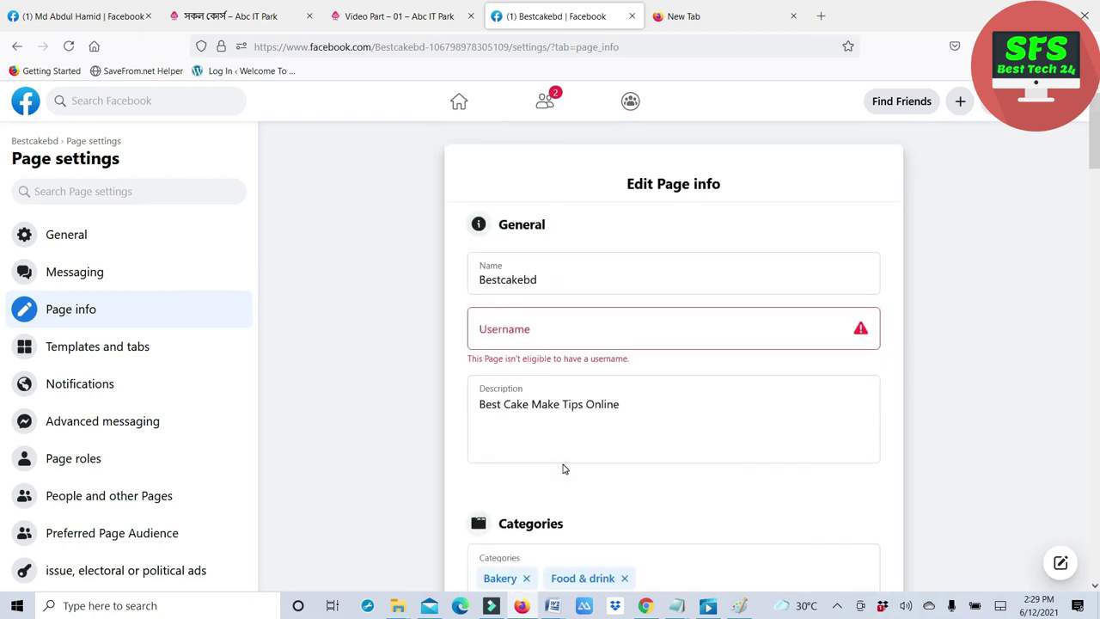
scroll(567, 473, "down", 12)
scroll(568, 477, "down", 15)
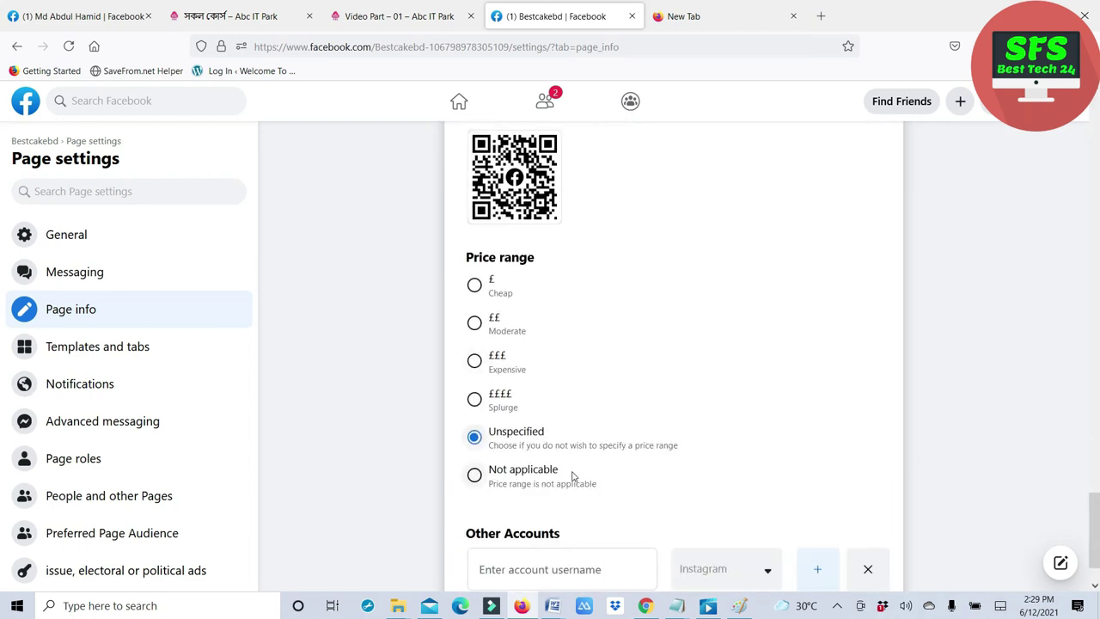
scroll(685, 442, "up", 5)
scroll(686, 442, "up", 15)
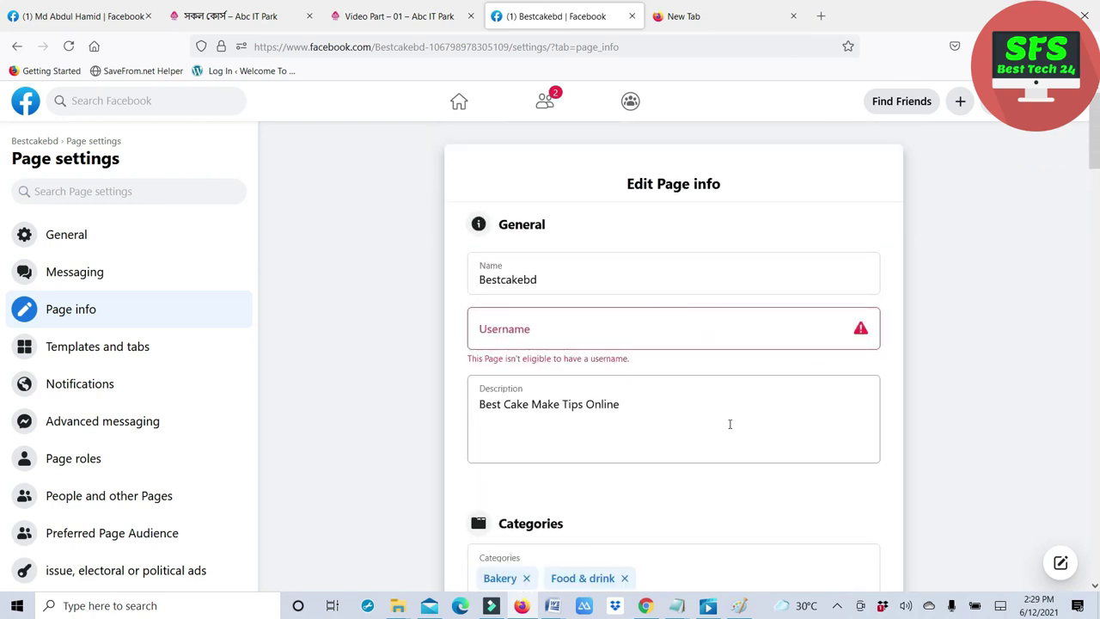
- Bring up Bestcakebd's General Page settings, showing Page visibility published and post moderation on
left_click(740, 490)
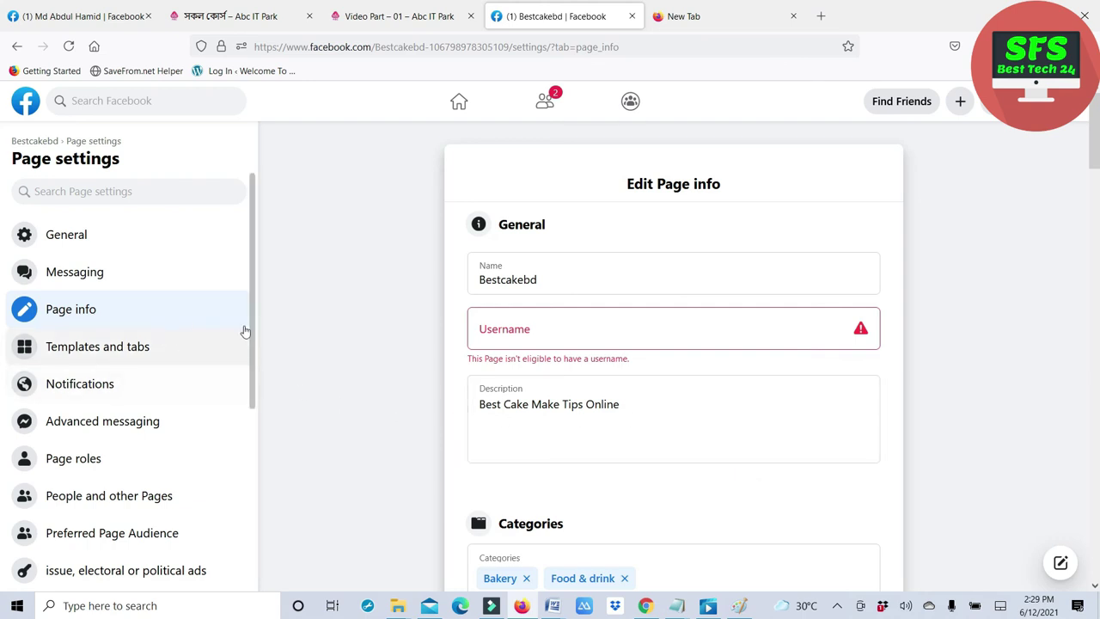
scroll(164, 421, "down", 5)
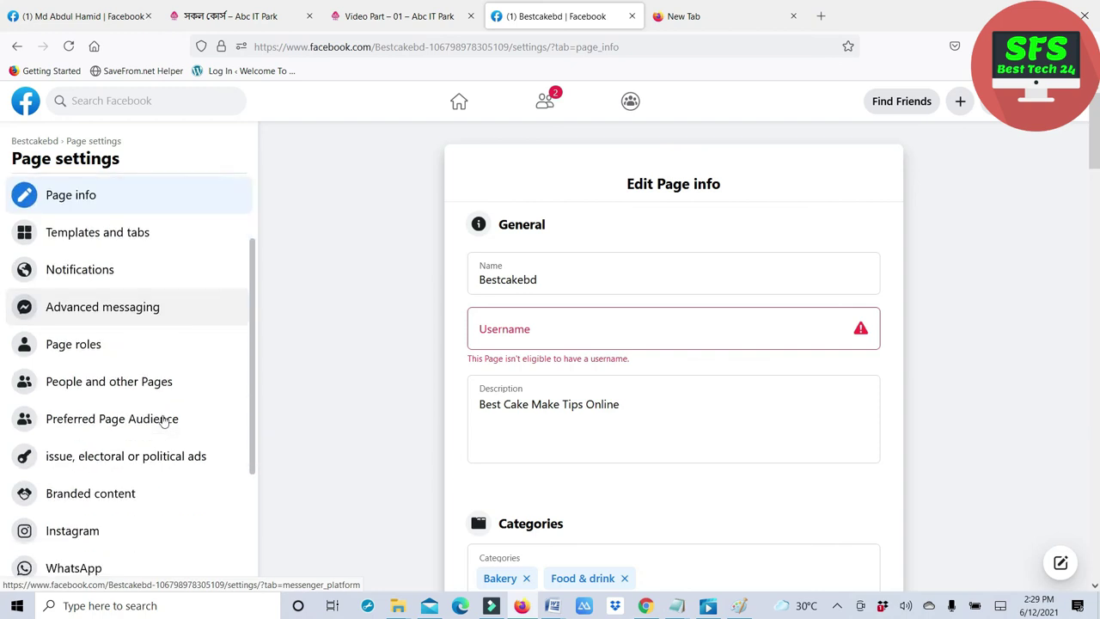
scroll(163, 421, "up", 5)
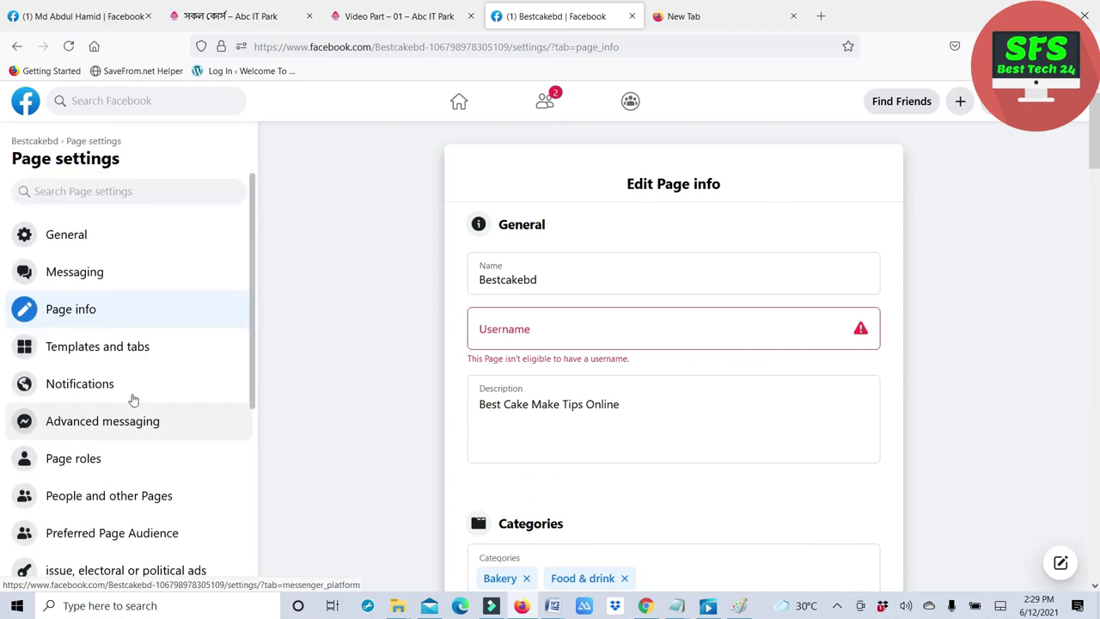
left_click(74, 235)
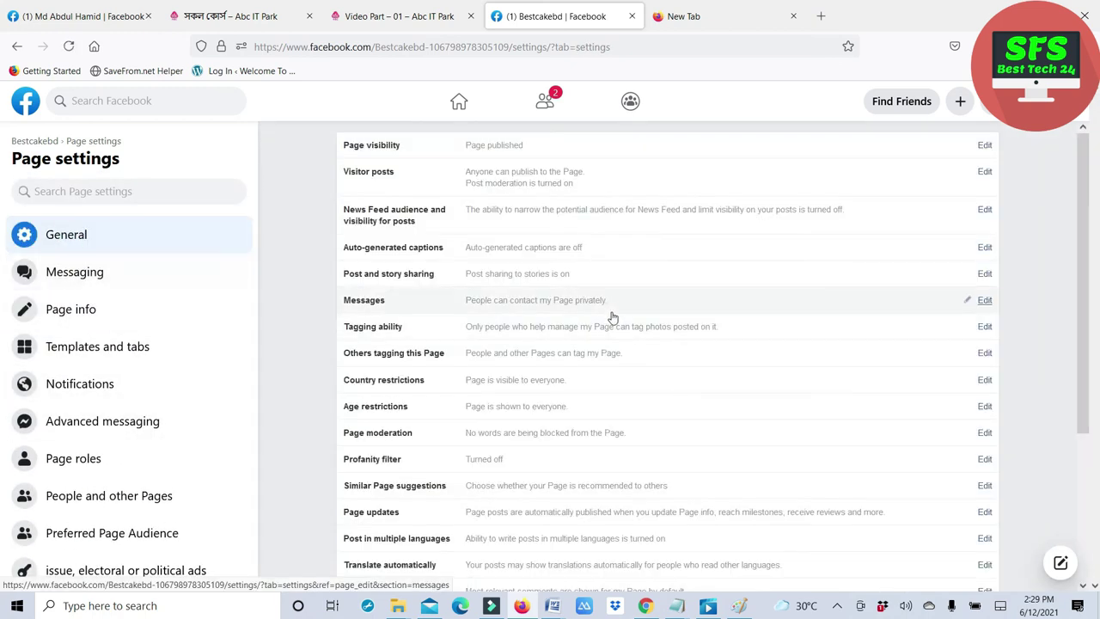
scroll(612, 318, "down", 3)
- Review Bestcakebd's Messaging settings down the page, leaving message-sender attribution off
left_click(75, 275)
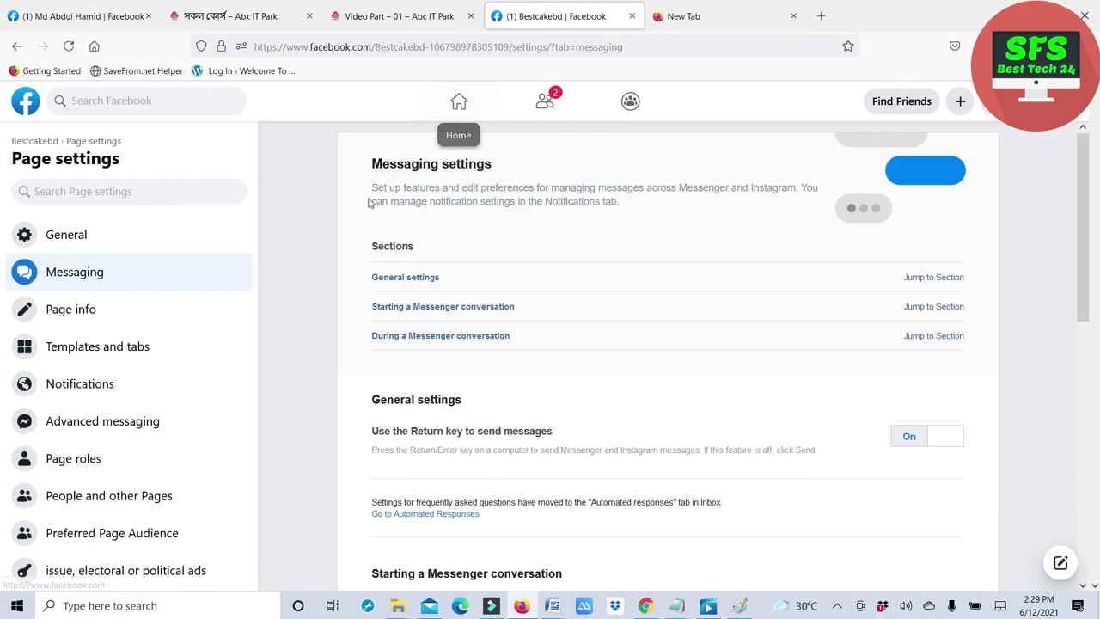
scroll(639, 309, "down", 4)
scroll(579, 342, "down", 3)
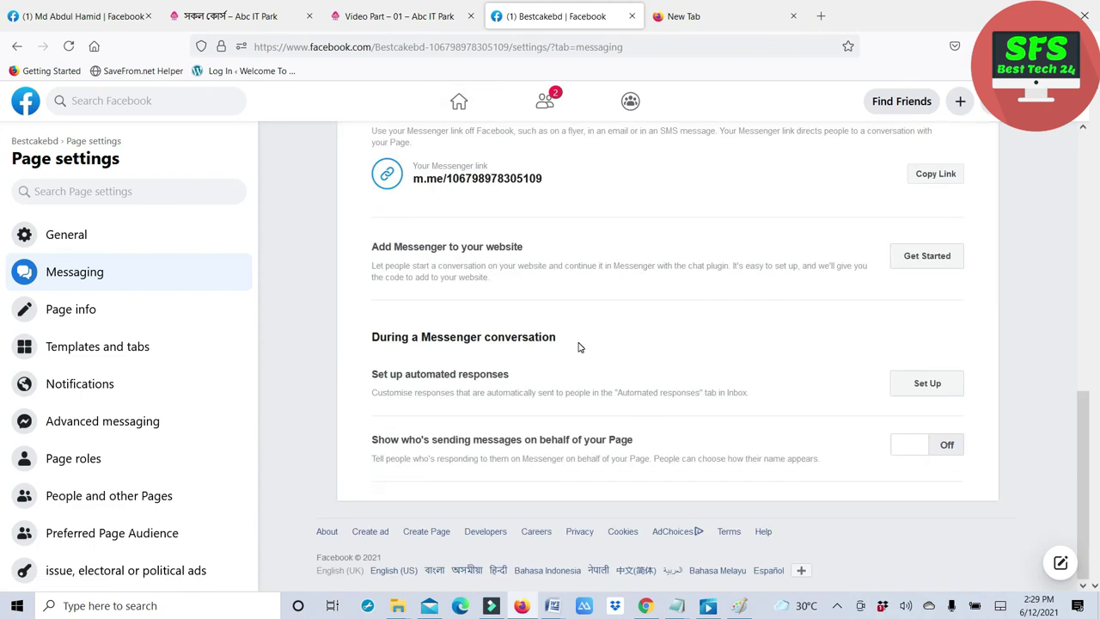
scroll(172, 432, "down", 3)
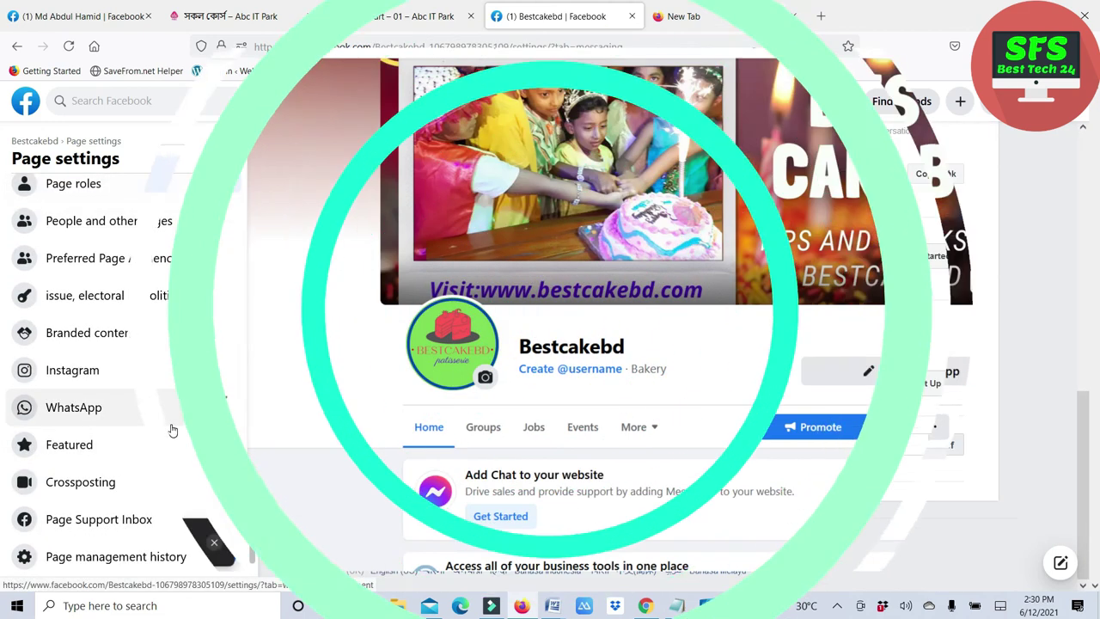